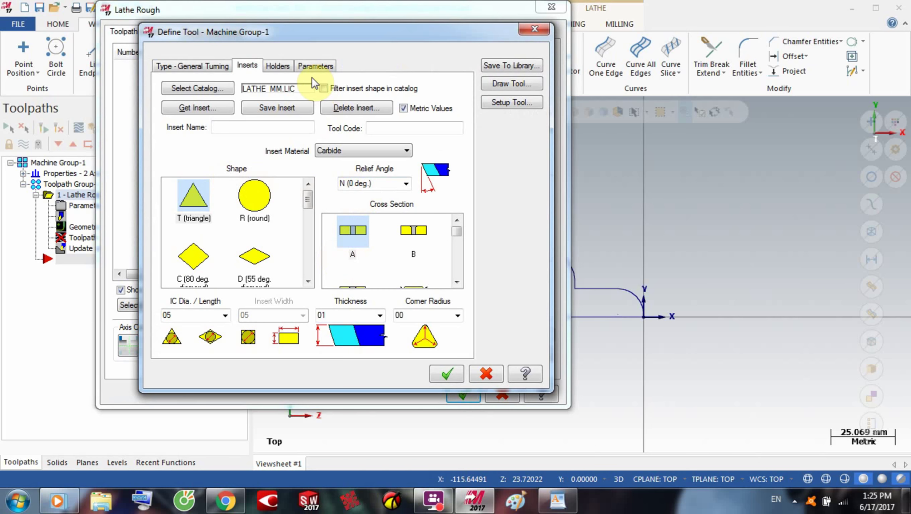
- Check the tool's holder settings, then accept the tool definition and the rough parameters to generate the Lathe Rough toolpath
left_click(282, 65)
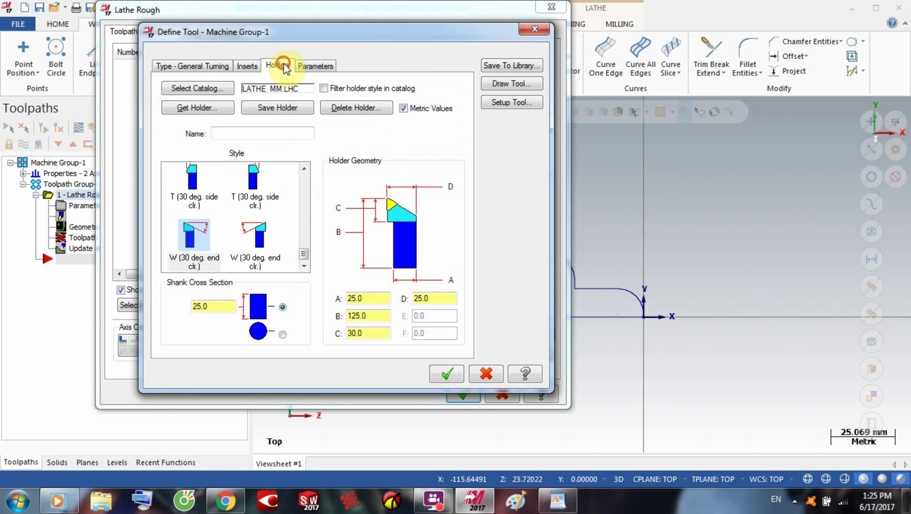
left_click(445, 375)
left_click(221, 32)
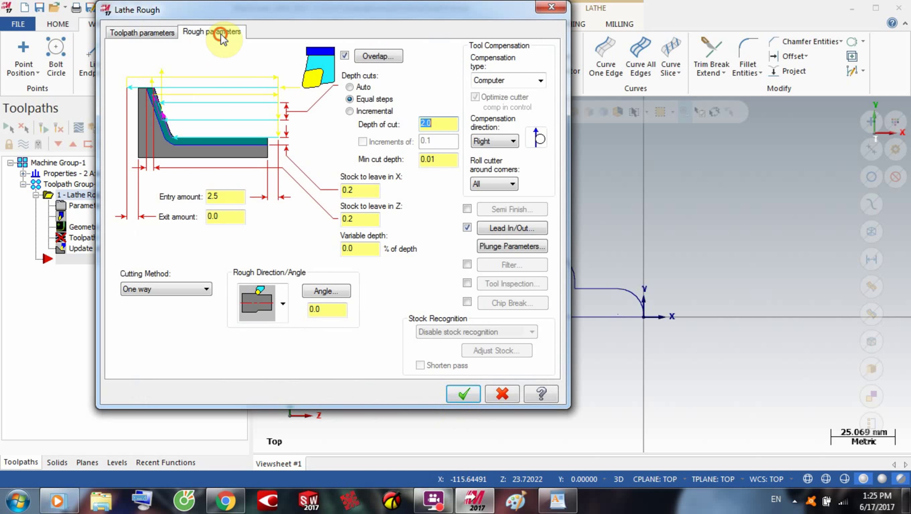
left_click(464, 398)
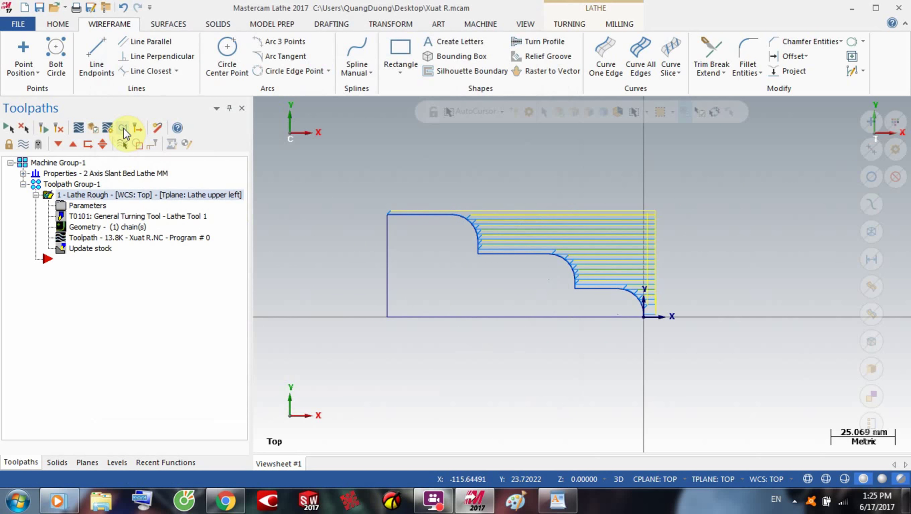
- Post the Lathe Rough operation to the NC file Xuat R, review its arc code in CIMCO Edit and close the editor
left_click(123, 128)
left_click(85, 394)
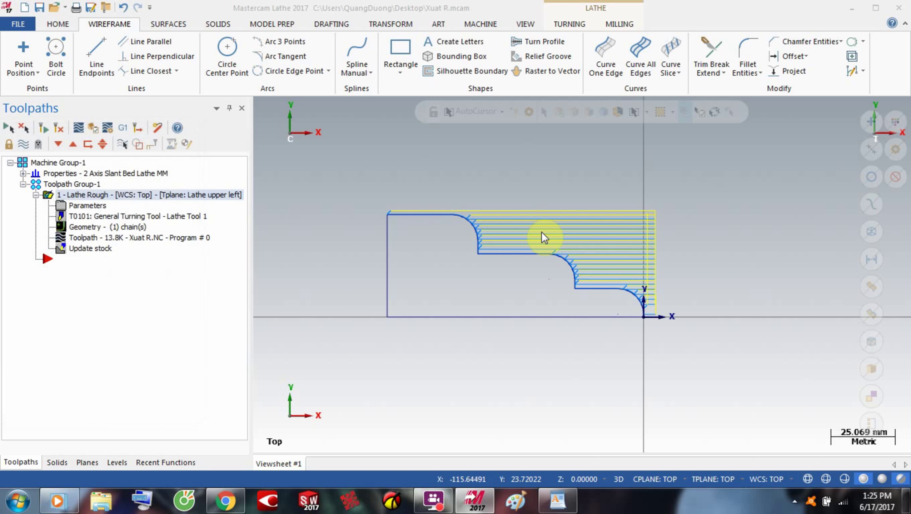
left_click(639, 441)
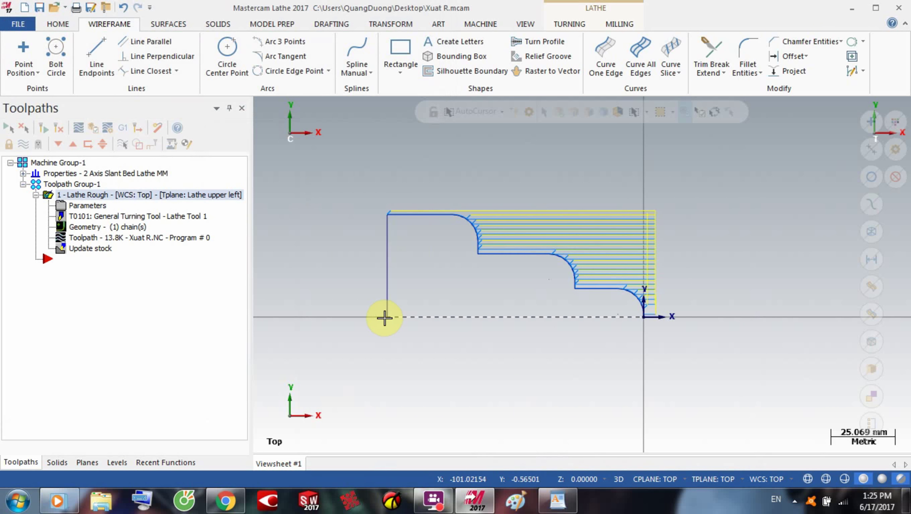
left_click(357, 500)
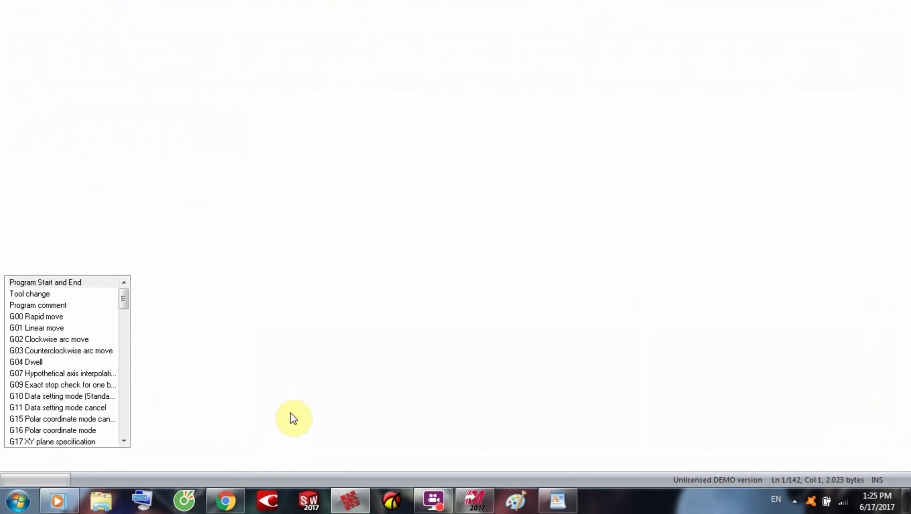
scroll(258, 375, "down", 2)
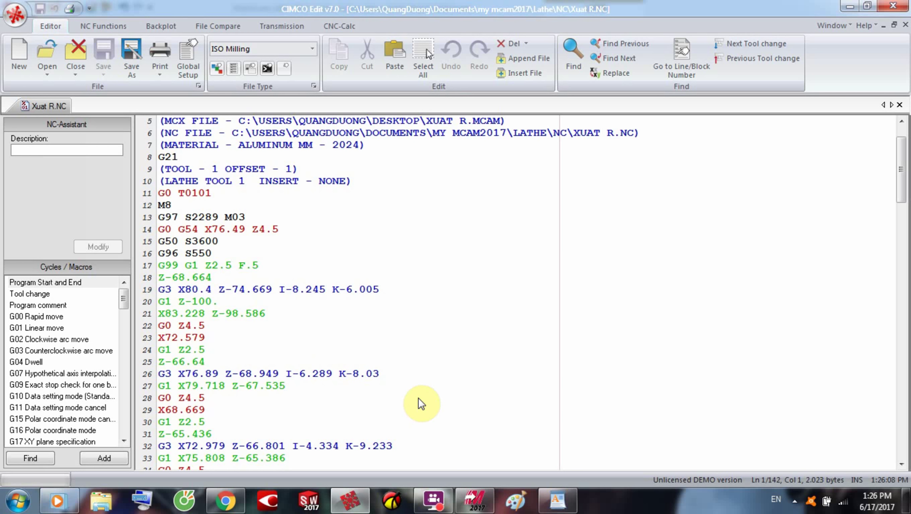
left_click(892, 6)
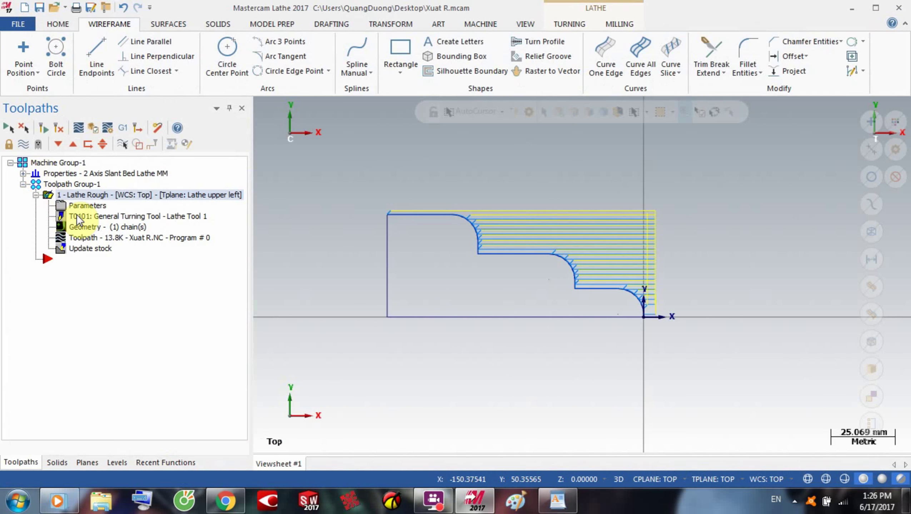
- Set the lathe arc center type to Radius in the control definition of the machine group's machine
left_click(23, 173)
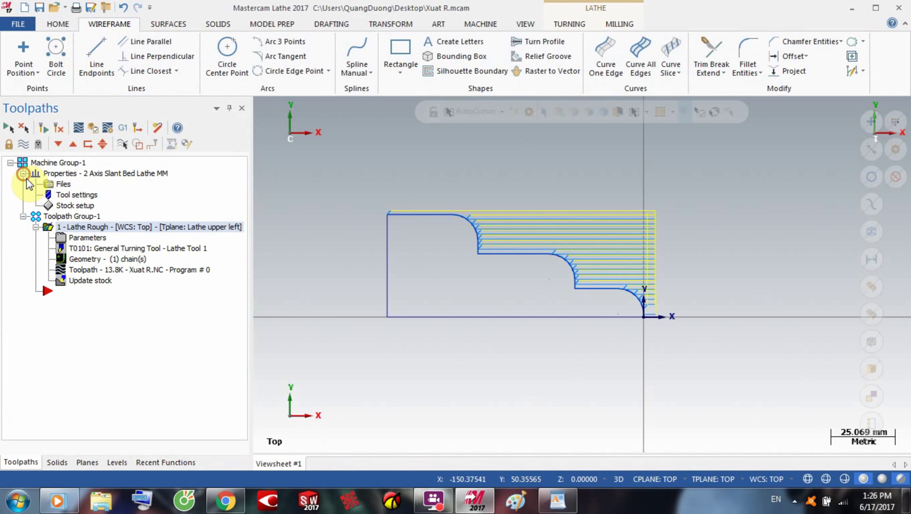
left_click(53, 186)
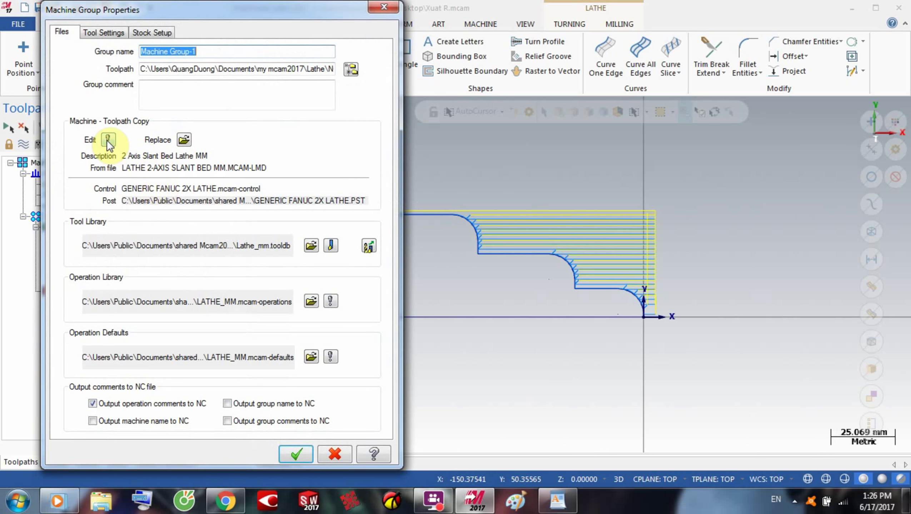
left_click(108, 140)
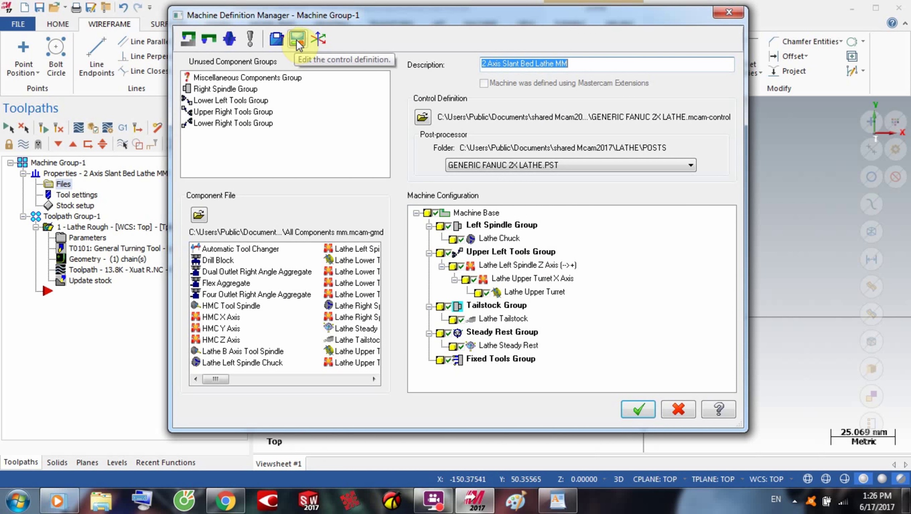
left_click(299, 39)
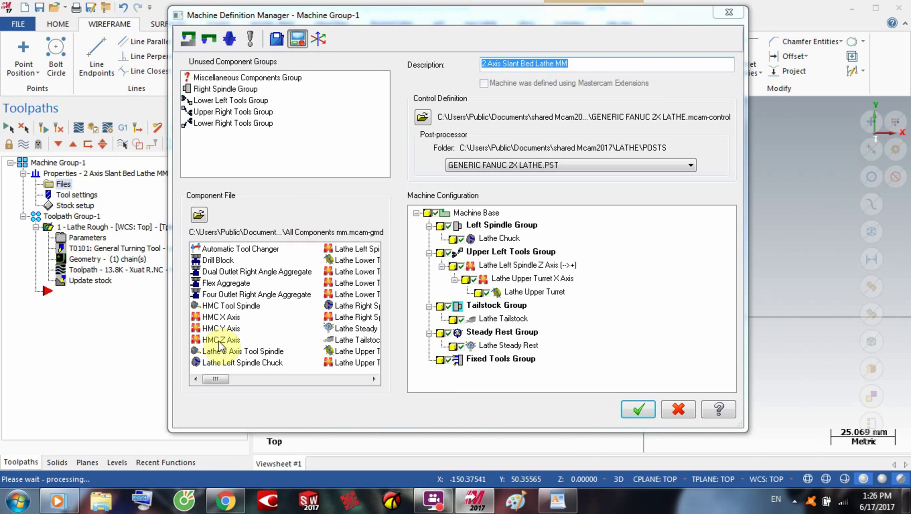
left_click(176, 216)
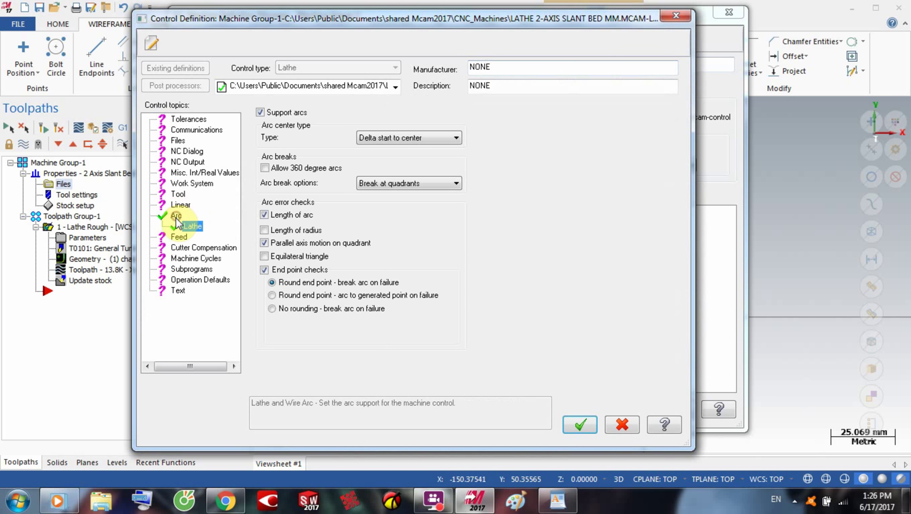
left_click(380, 137)
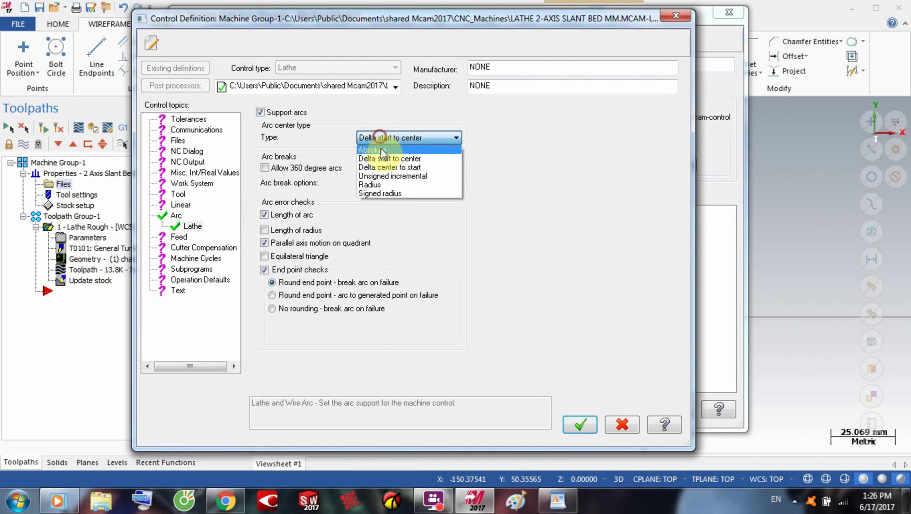
left_click(376, 185)
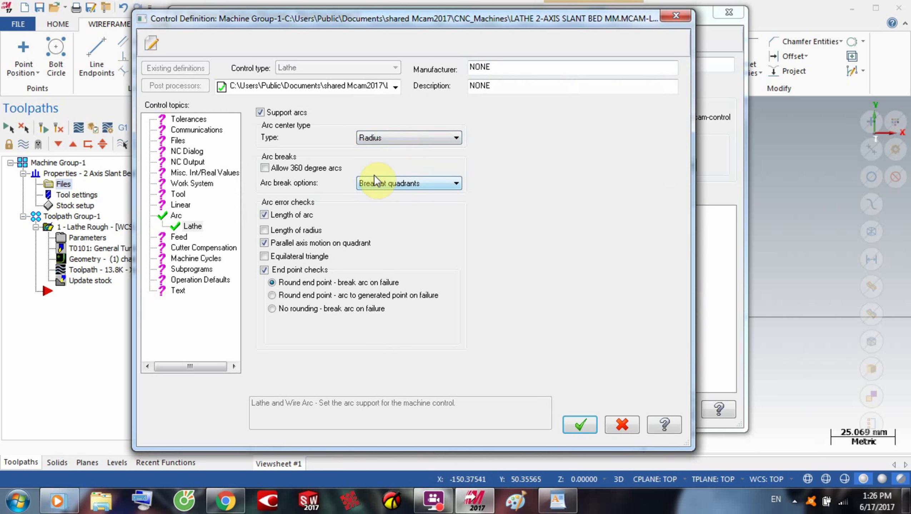
- Save the control definition changes for the machine group and accept the machine definition and group properties
left_click(426, 189)
left_click(427, 189)
left_click(576, 425)
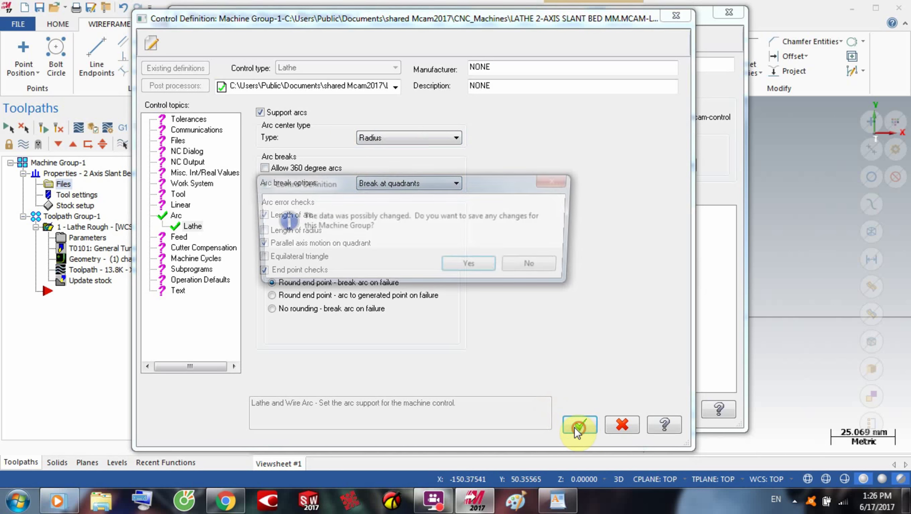
left_click(468, 262)
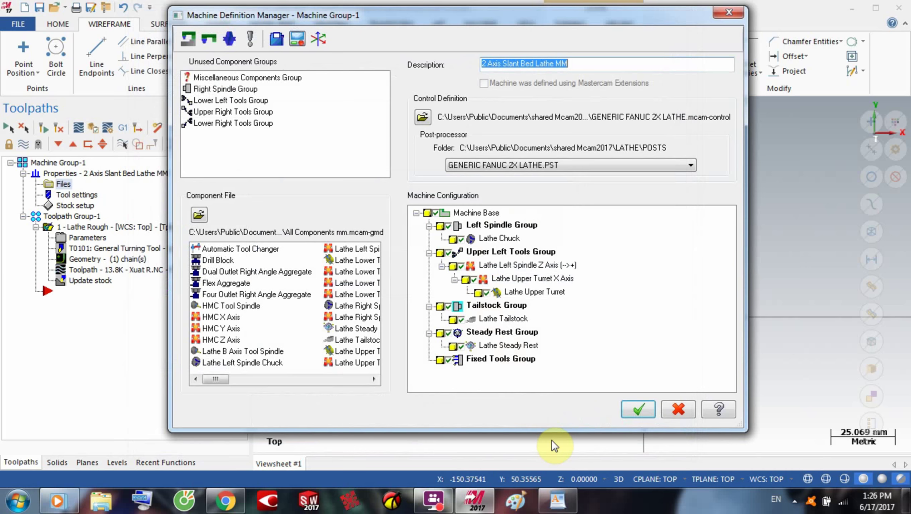
left_click(635, 415)
left_click(291, 454)
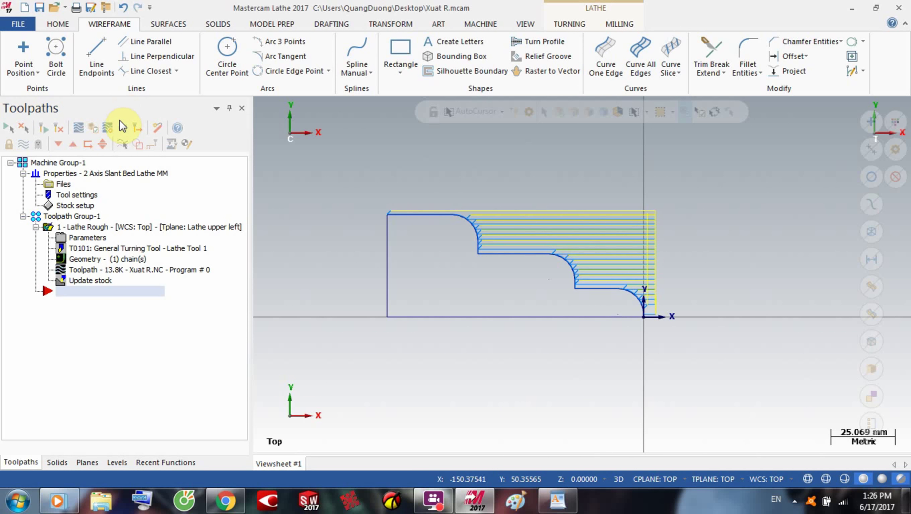
- Post the Lathe Rough operation again, replacing the existing Xuat R.NC file
left_click(122, 127)
left_click(82, 393)
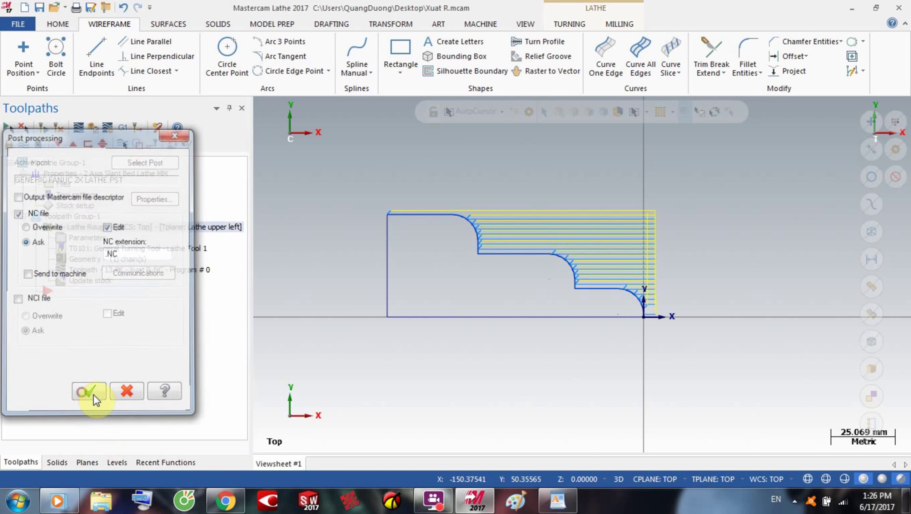
left_click(648, 442)
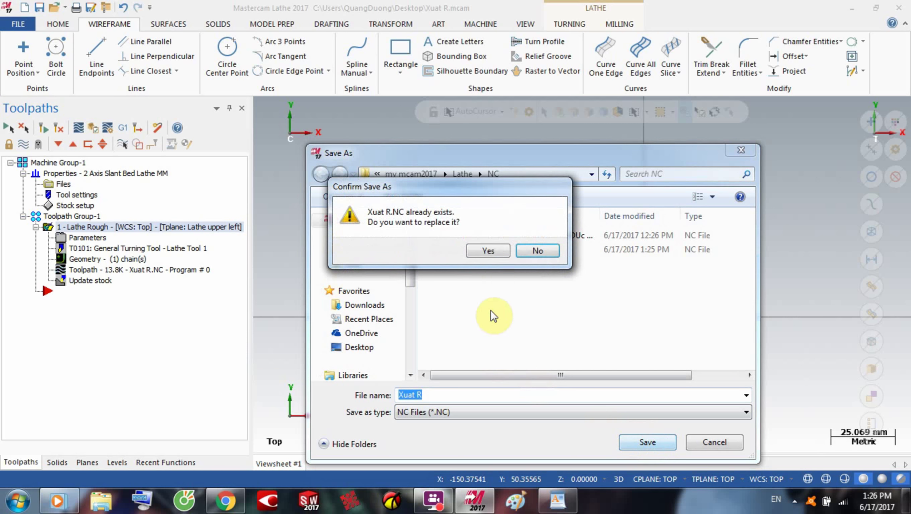
left_click(490, 251)
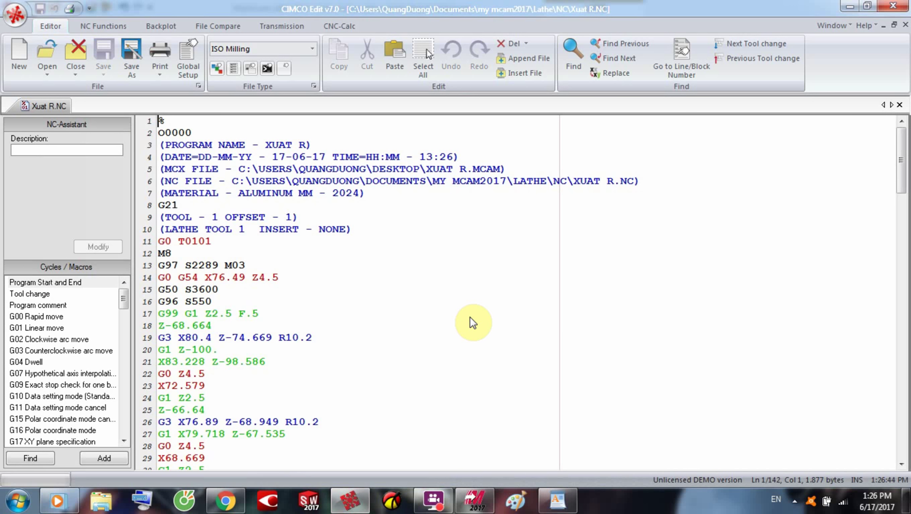
- Look through the reposted NC code in CIMCO Edit, examining how the G3 arc moves are written
scroll(469, 317, "down", 1)
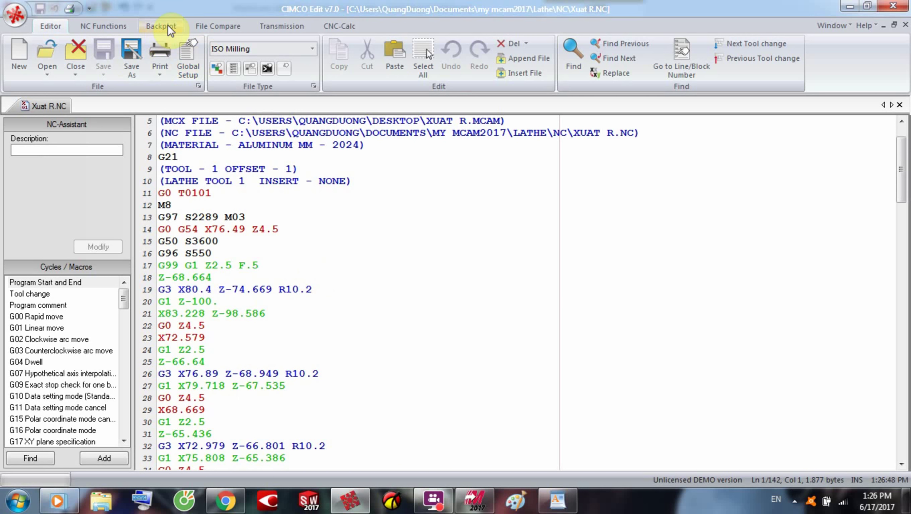
scroll(291, 299, "down", 2)
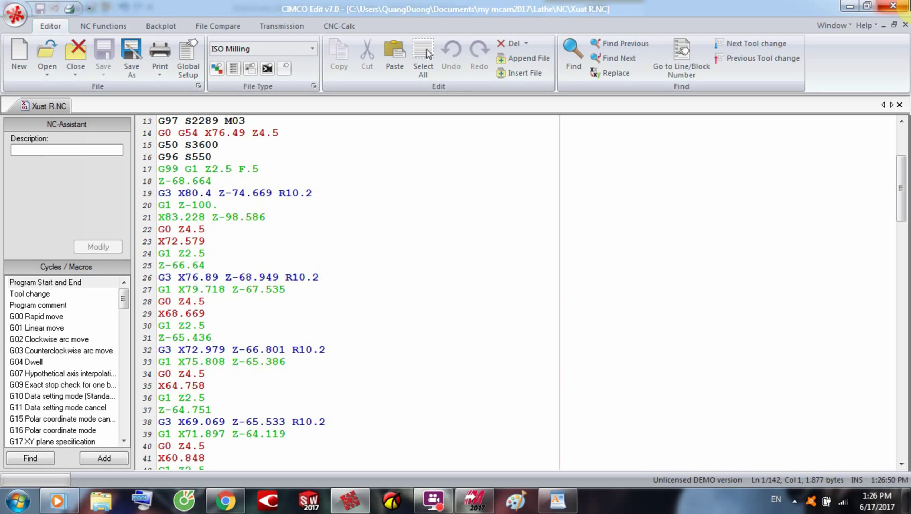
scroll(245, 245, "up", 1)
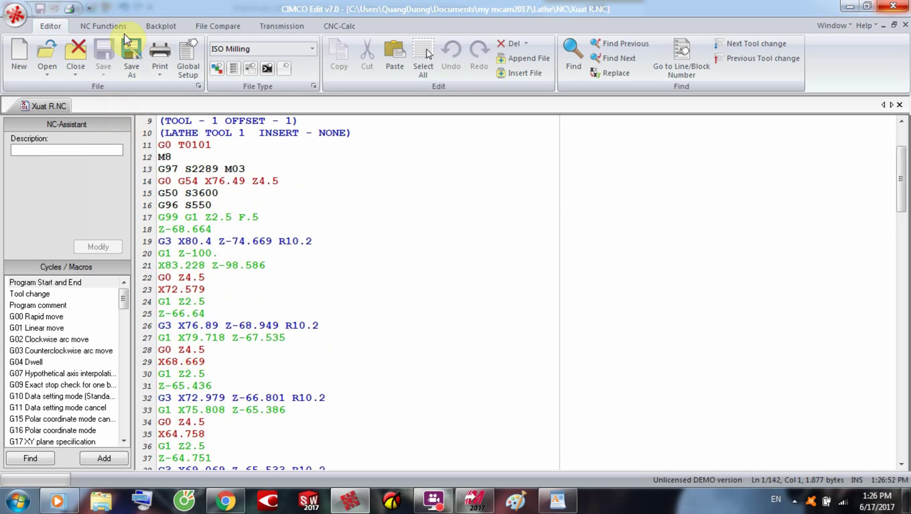
left_click(140, 25)
left_click(100, 24)
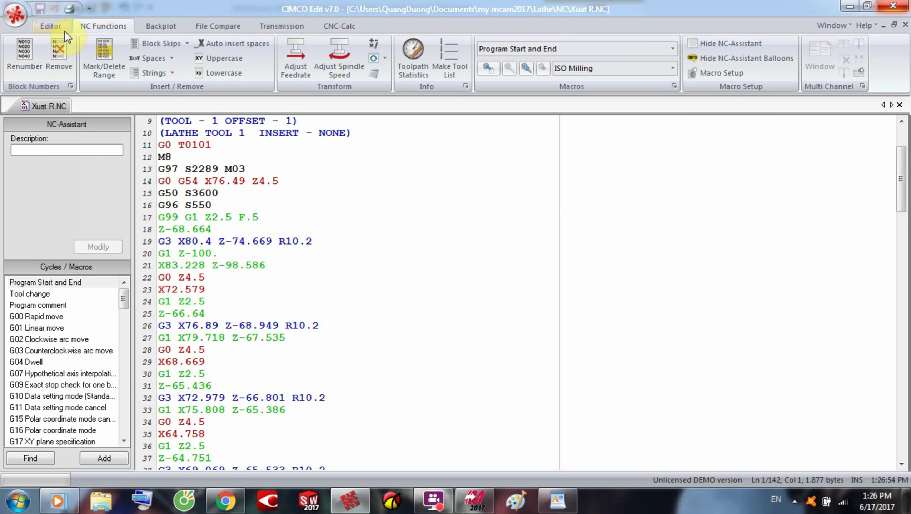
left_click(54, 26)
- Backplot the NC program to inspect the roughing toolpath, then close the NC editor
left_click(160, 25)
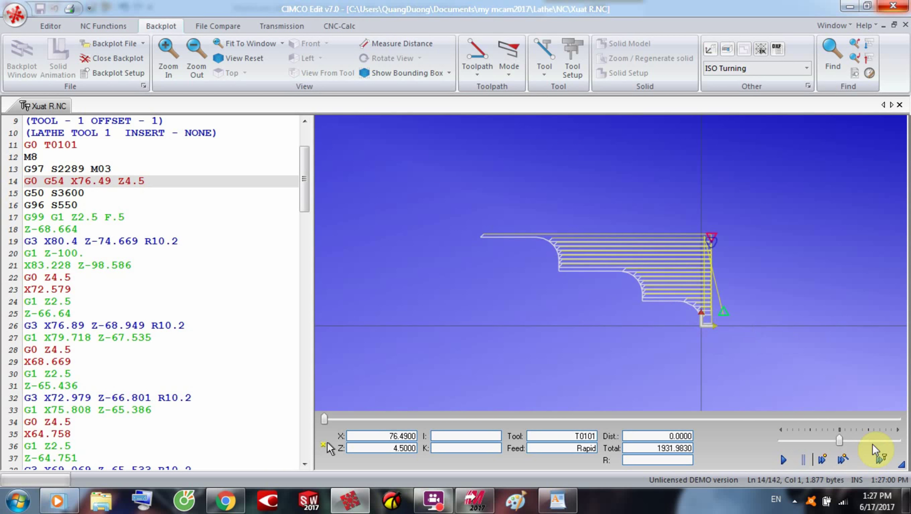
left_click(691, 287)
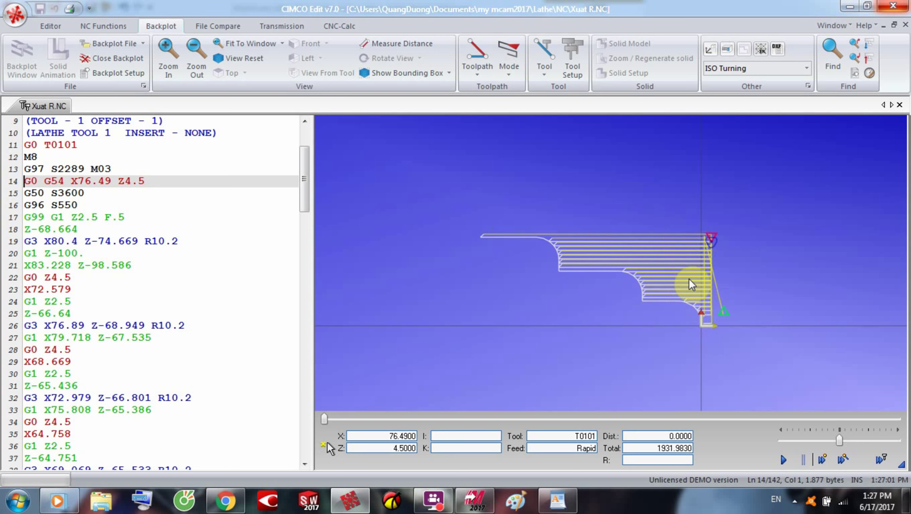
left_click(713, 299)
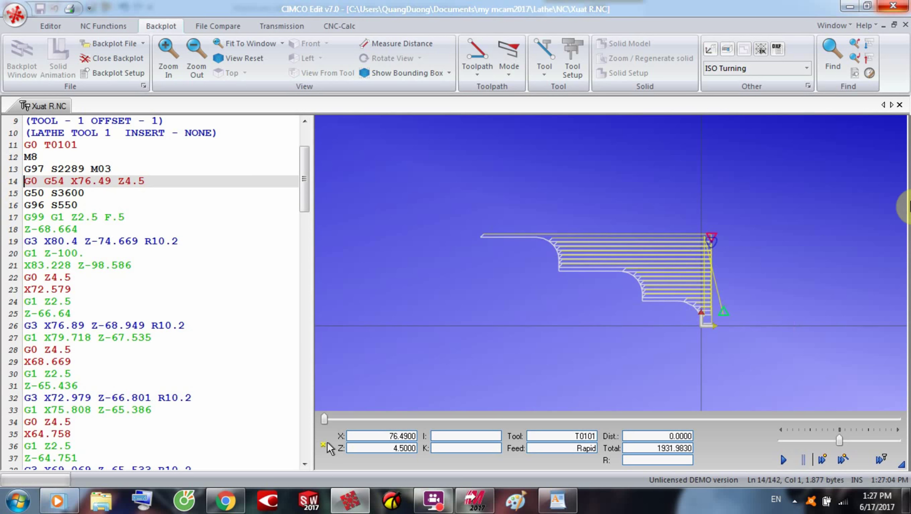
left_click(896, 6)
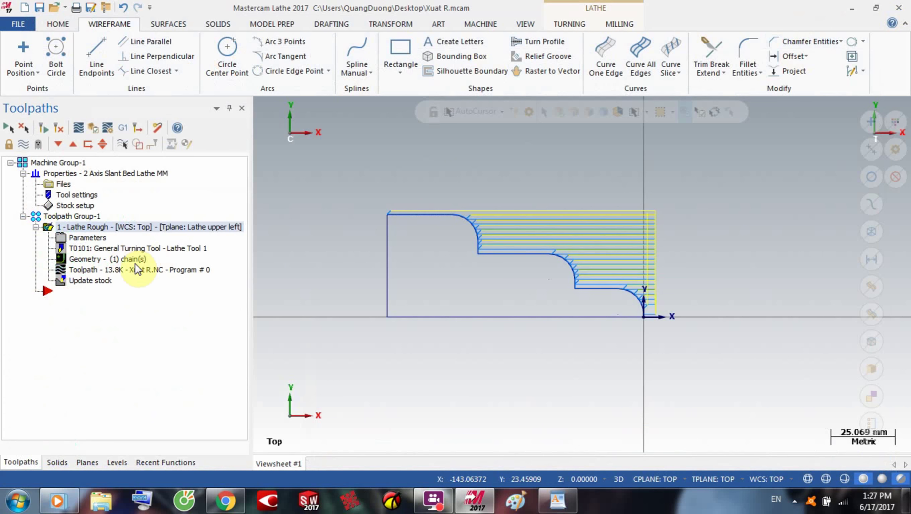
- Open the machine definition of Machine Group-1 and examine the parameters of the Lathe Upper Turret X Axis and Lathe Upper Turret components
left_click(46, 186)
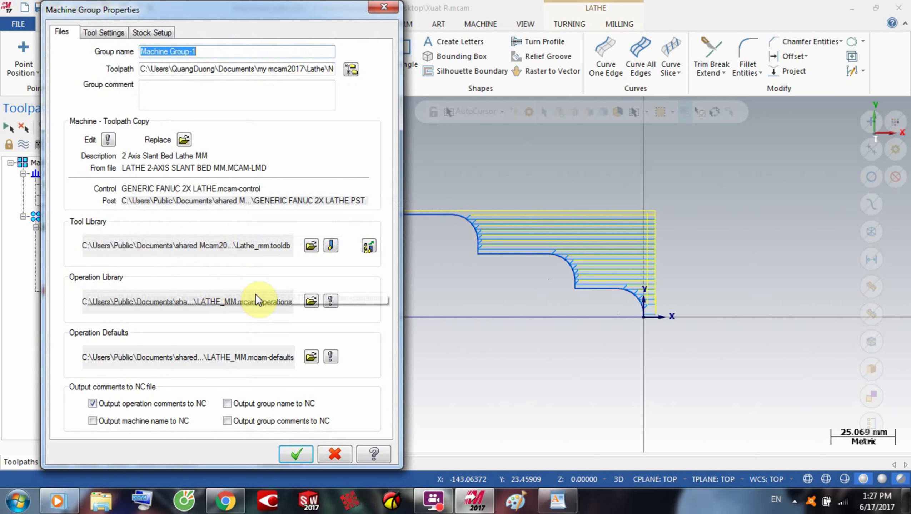
left_click(107, 141)
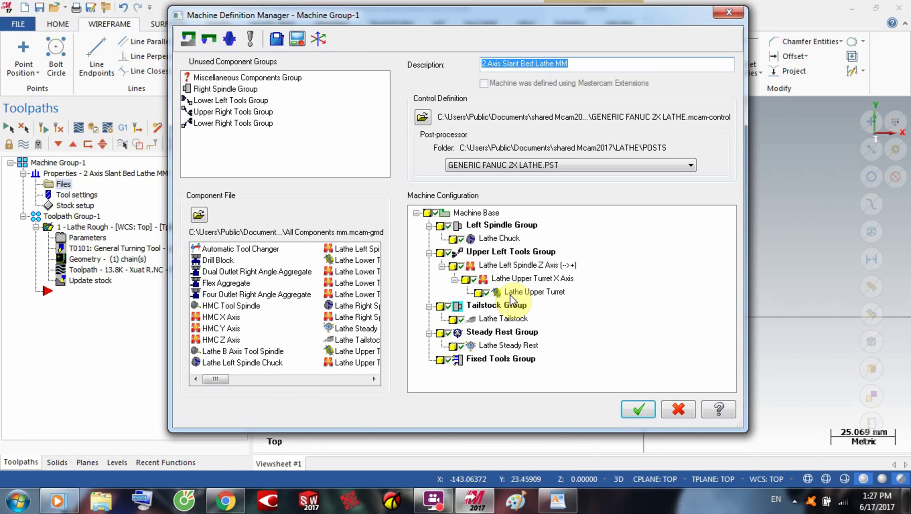
right_click(503, 279)
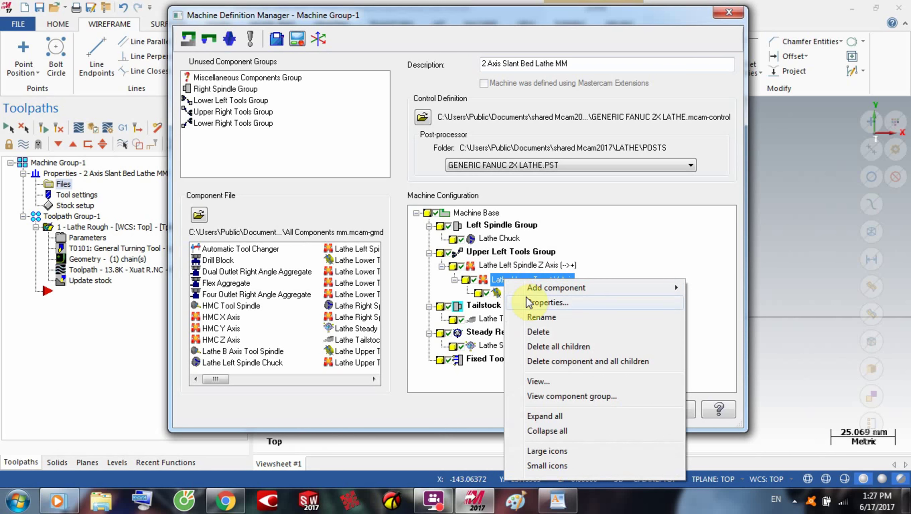
left_click(493, 287)
double_click(491, 283)
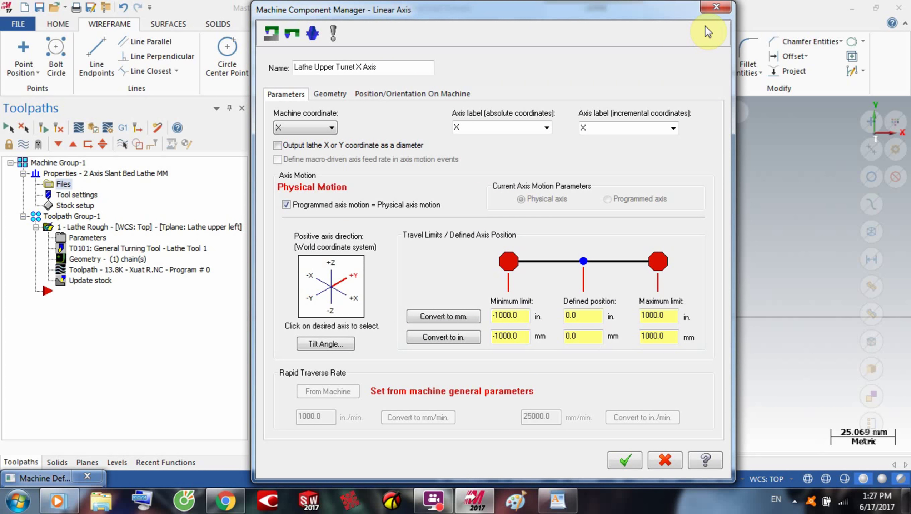
left_click(713, 14)
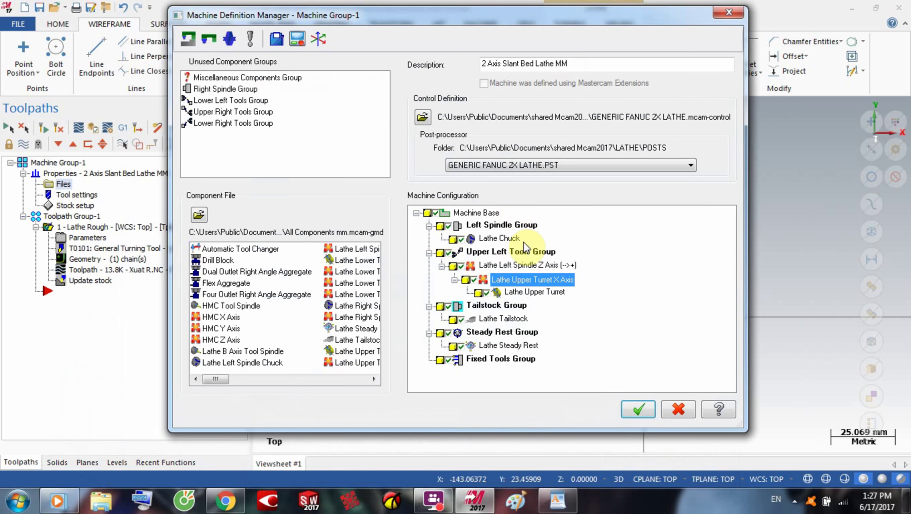
double_click(517, 293)
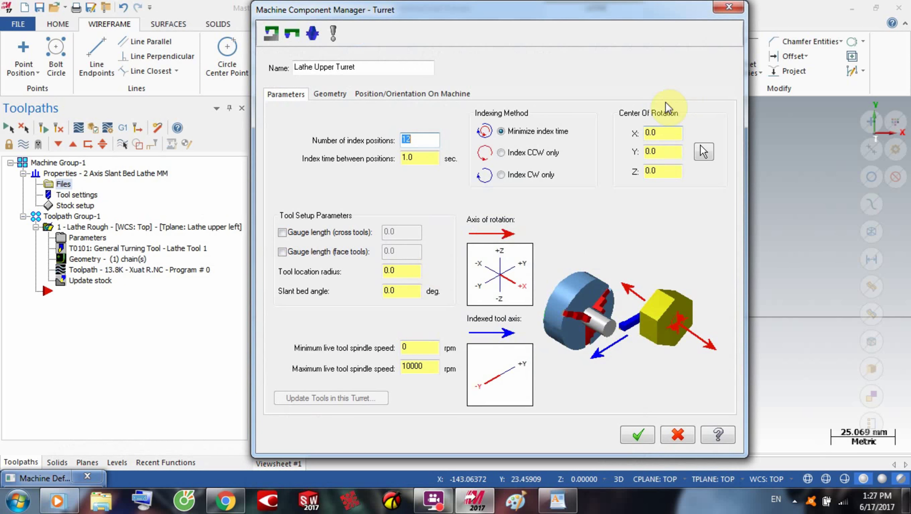
left_click(727, 9)
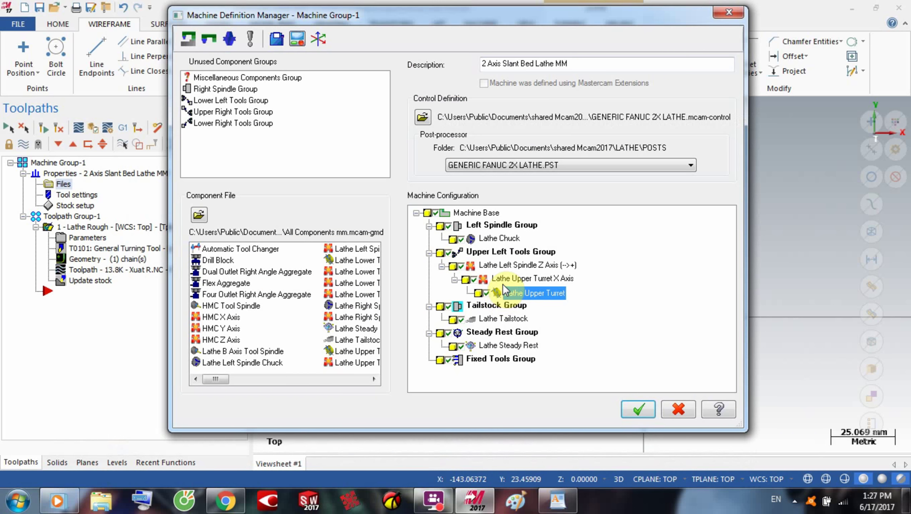
- Set the positive axis direction of the Lathe Upper Turret X Axis to -Y and accept the machine definition and group properties
left_click(503, 279)
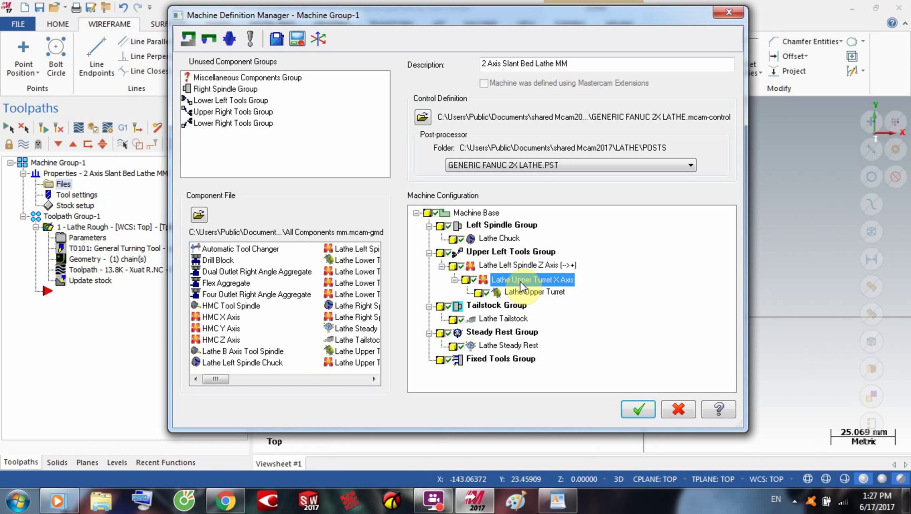
right_click(520, 283)
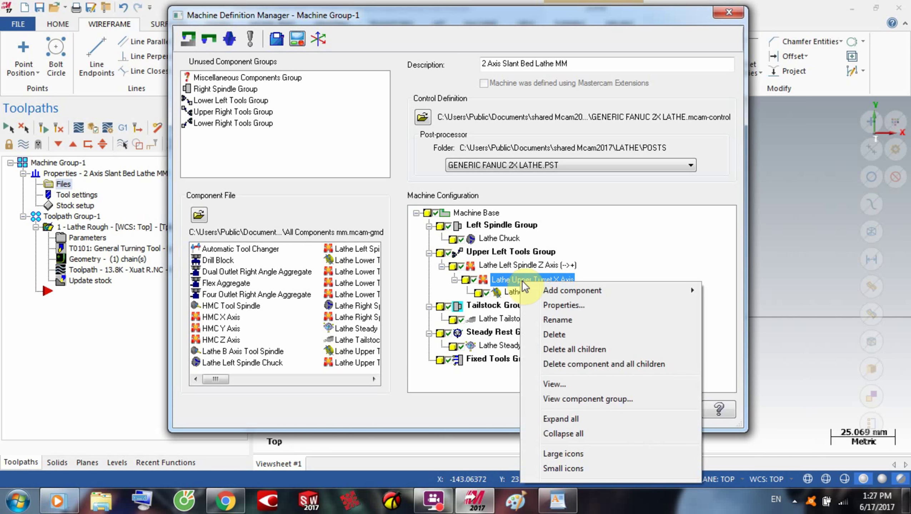
left_click(553, 306)
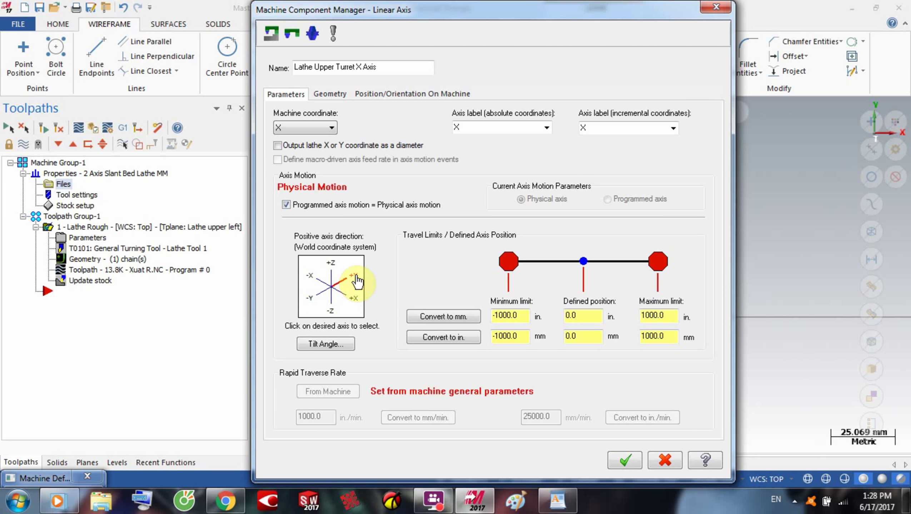
left_click(320, 292)
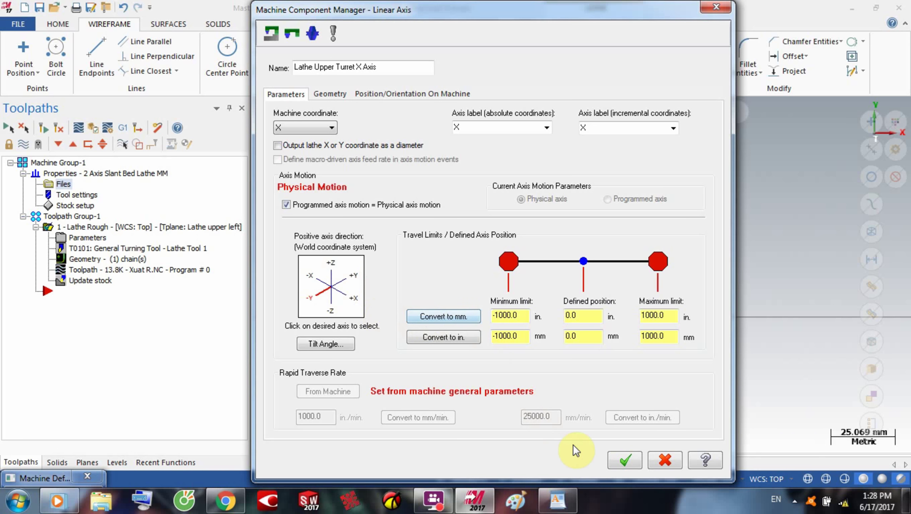
left_click(622, 463)
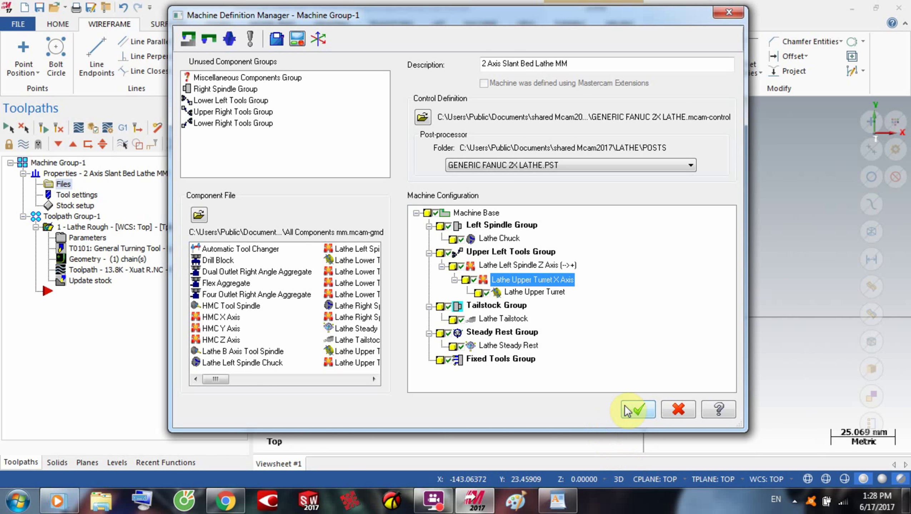
left_click(636, 409)
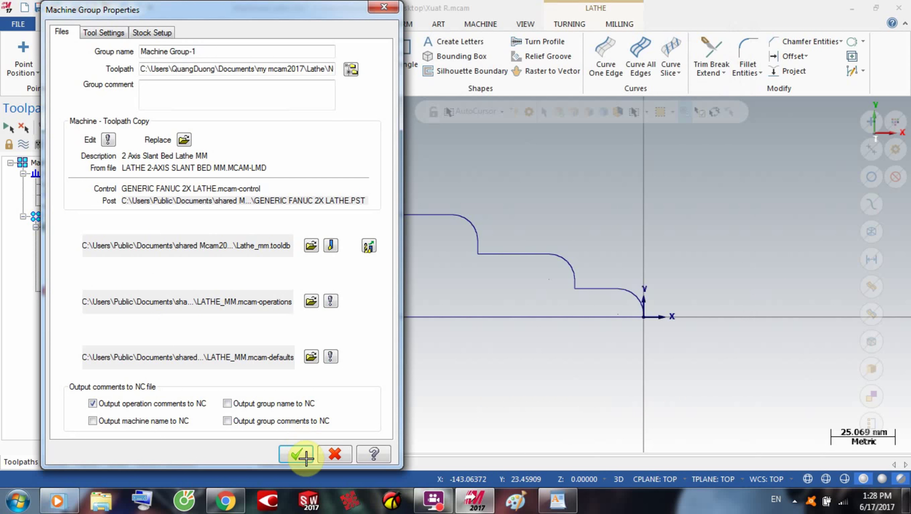
left_click(298, 453)
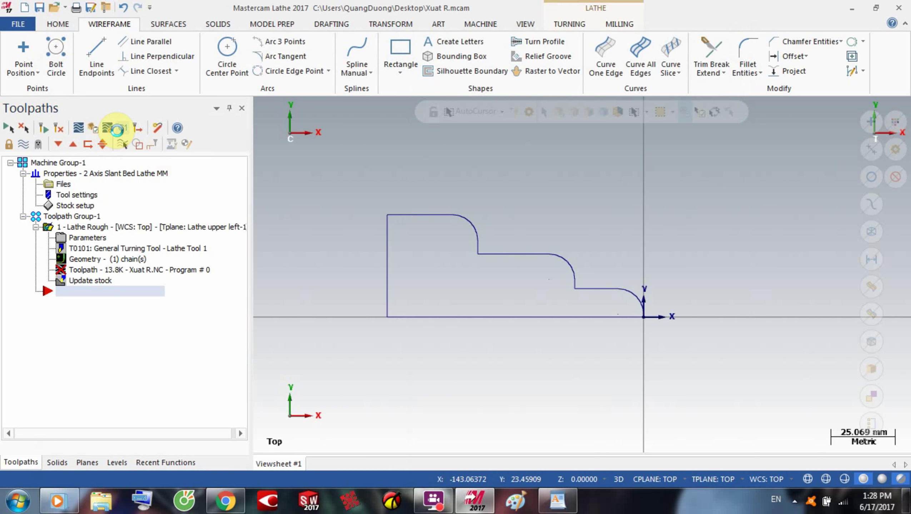
- Regenerate the dirty Lathe Rough operation and post it, replacing the existing Xuat R.NC file
left_click(121, 130)
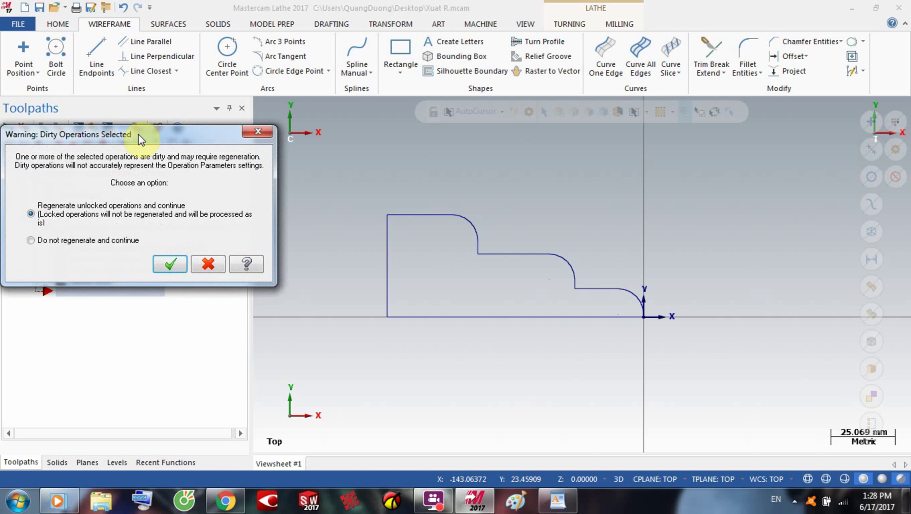
left_click(163, 264)
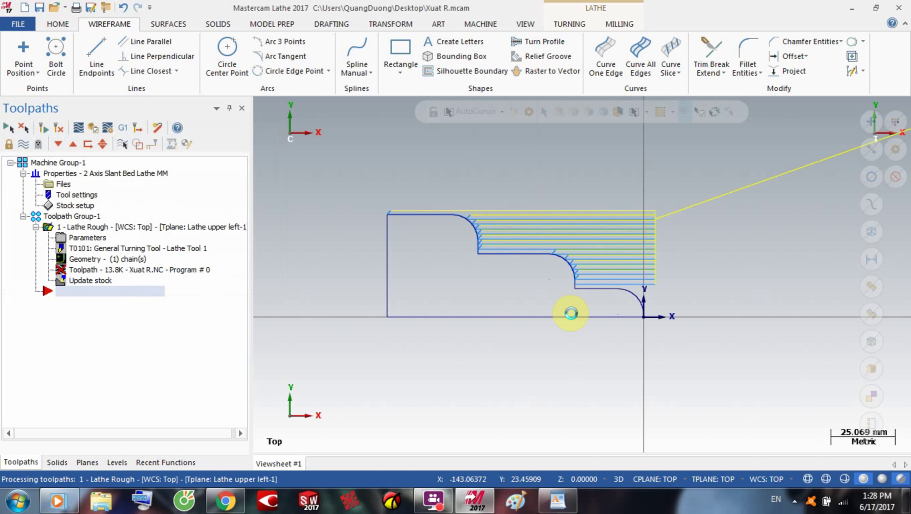
left_click(88, 393)
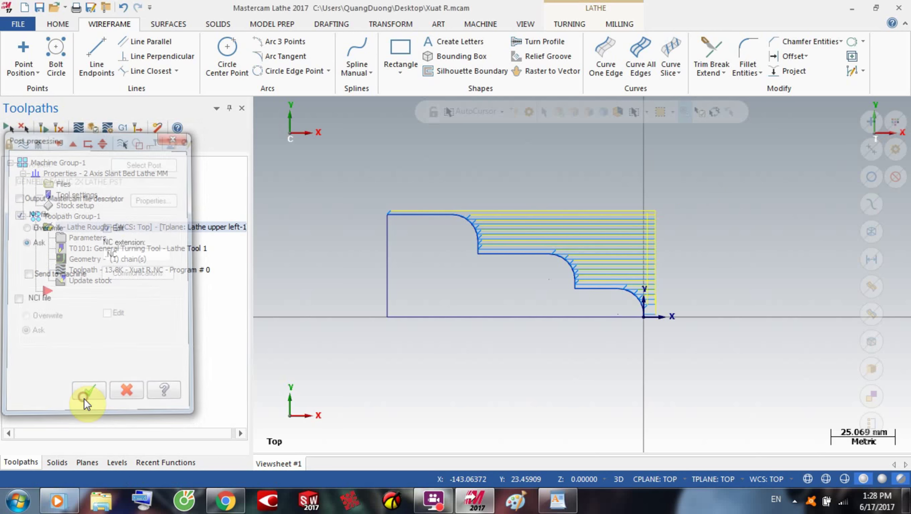
left_click(647, 443)
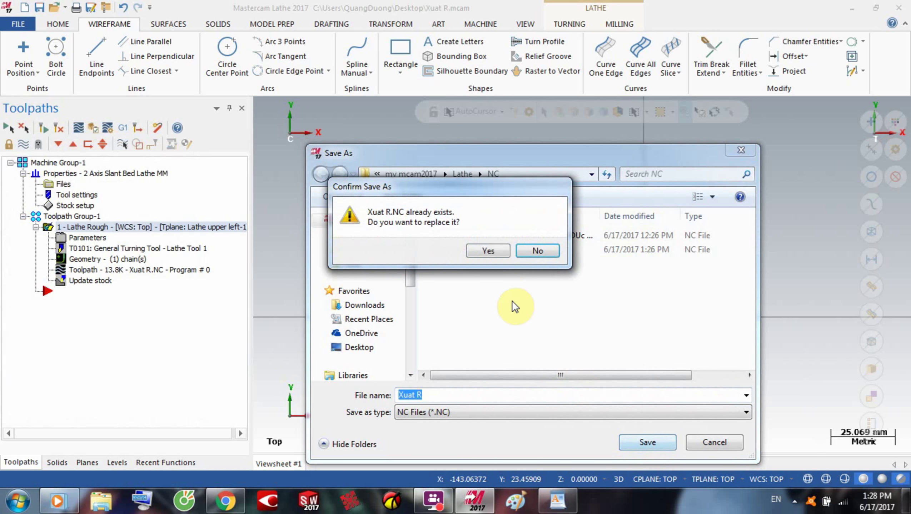
left_click(488, 251)
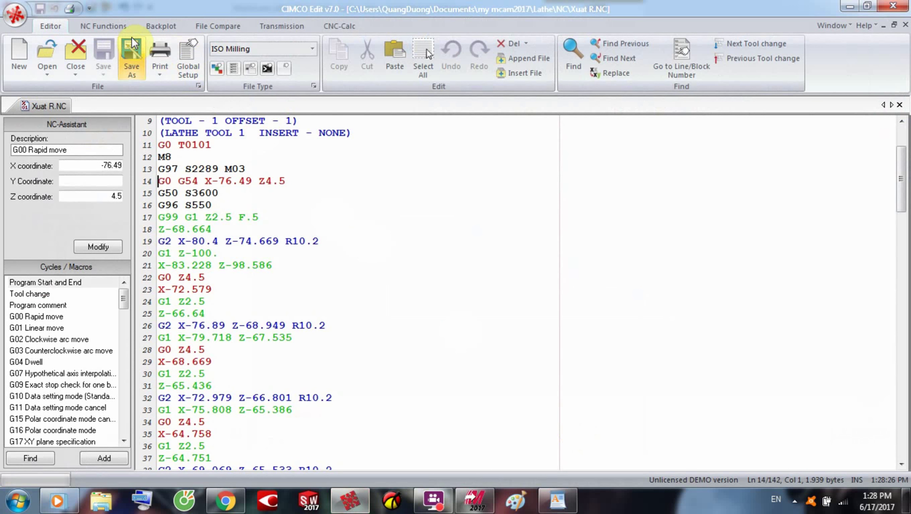
- Backplot the reposted program to examine the toolpath and G2 arc moves, then close the NC editor
left_click(162, 27)
left_click(21, 59)
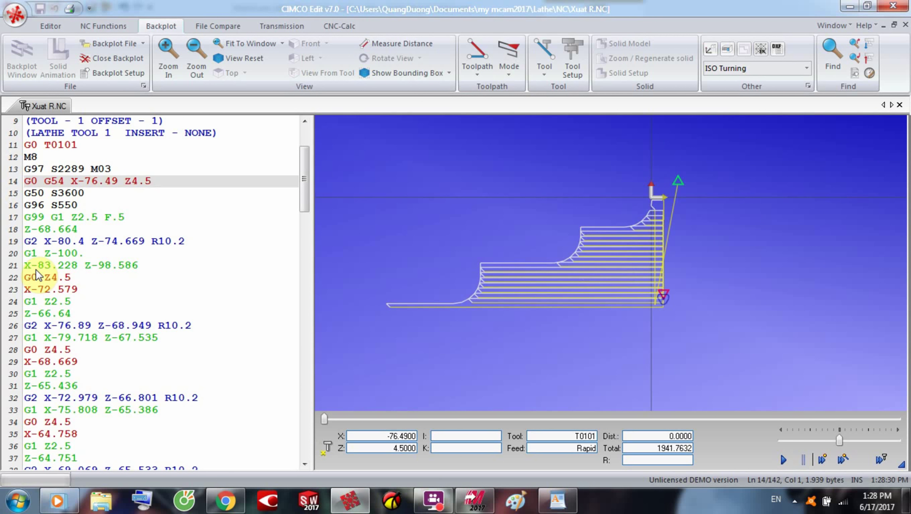
left_click(891, 10)
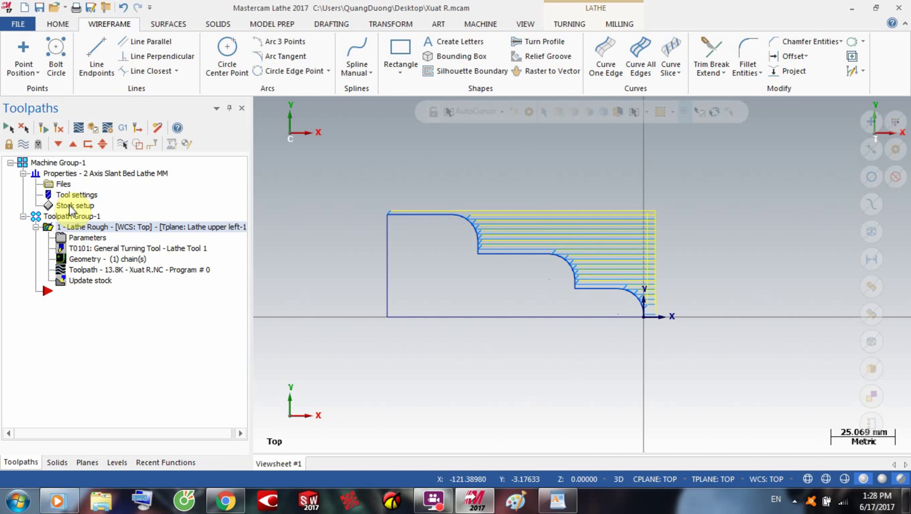
- Set the Lathe Upper Turret X Axis positive direction back to +Y in the machine definition and accept the machine and group properties
left_click(59, 185)
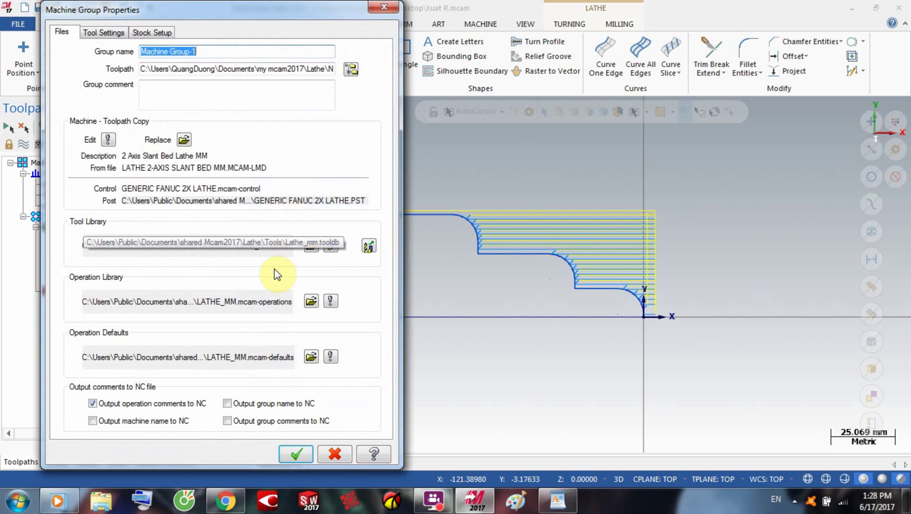
left_click(109, 140)
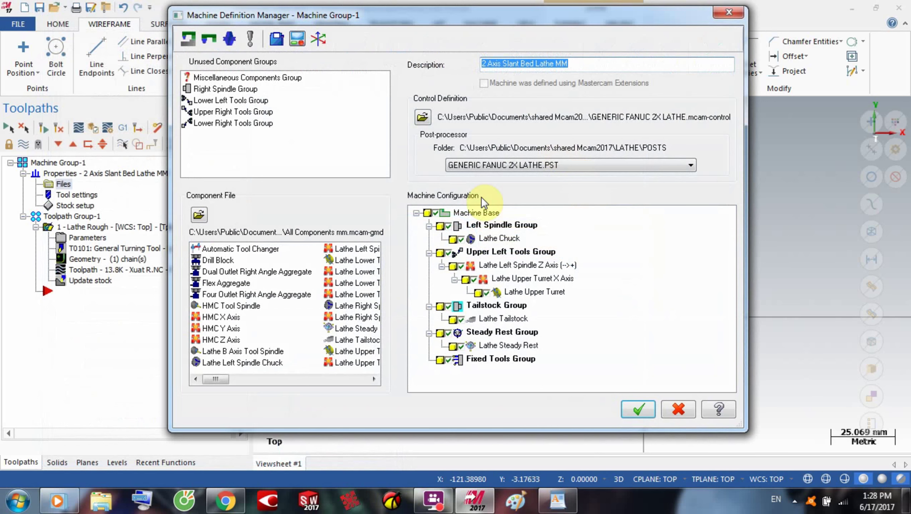
right_click(519, 277)
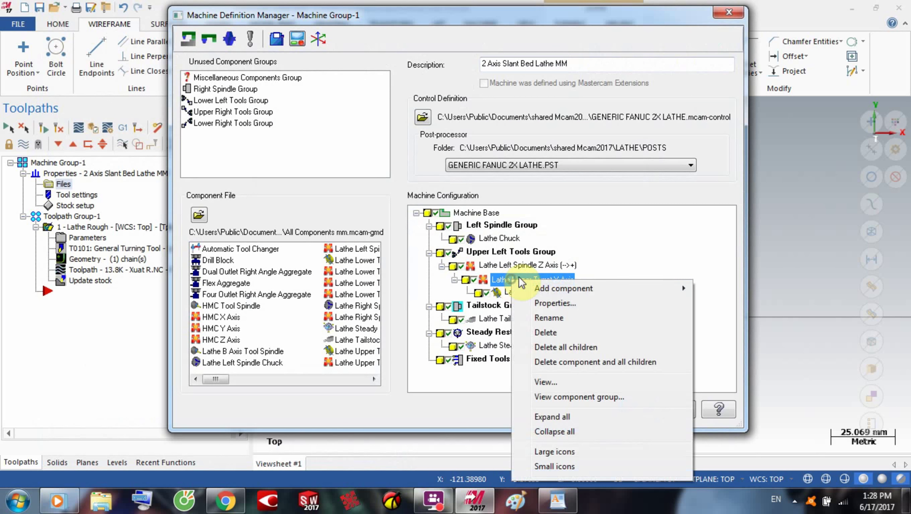
left_click(543, 301)
left_click(349, 274)
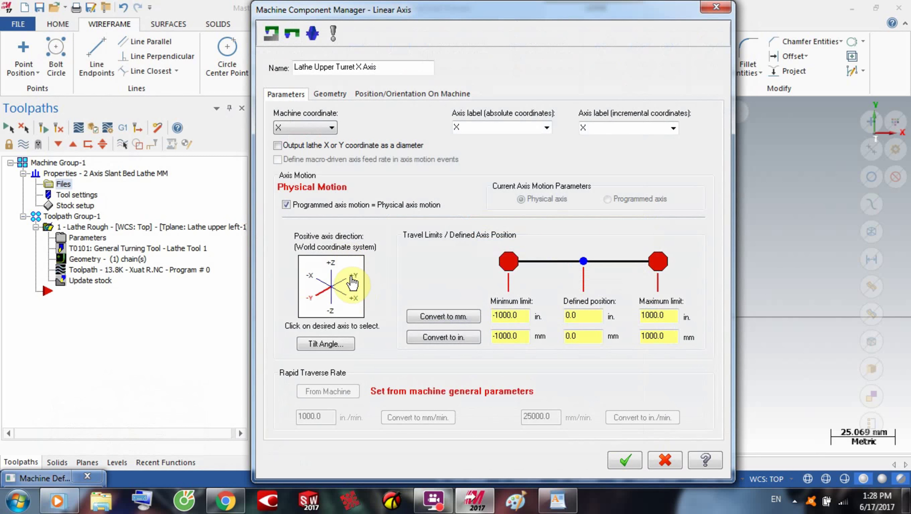
left_click(620, 462)
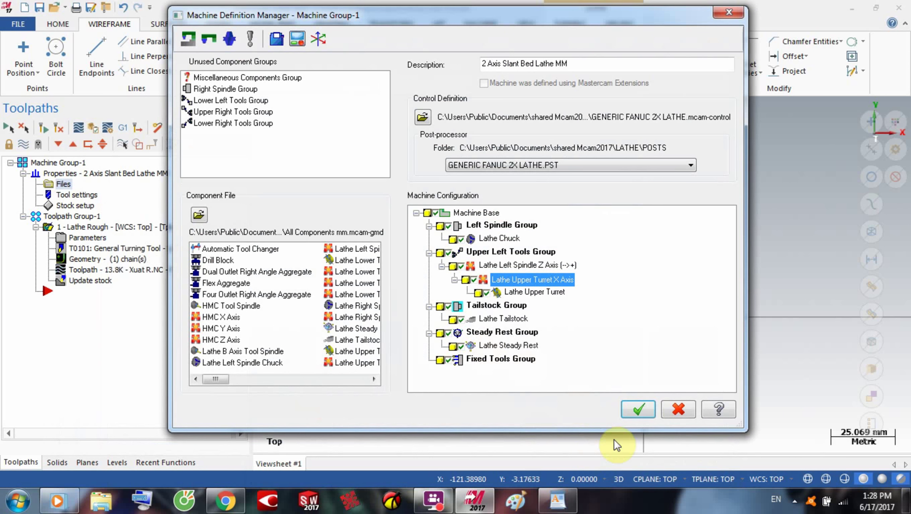
left_click(633, 411)
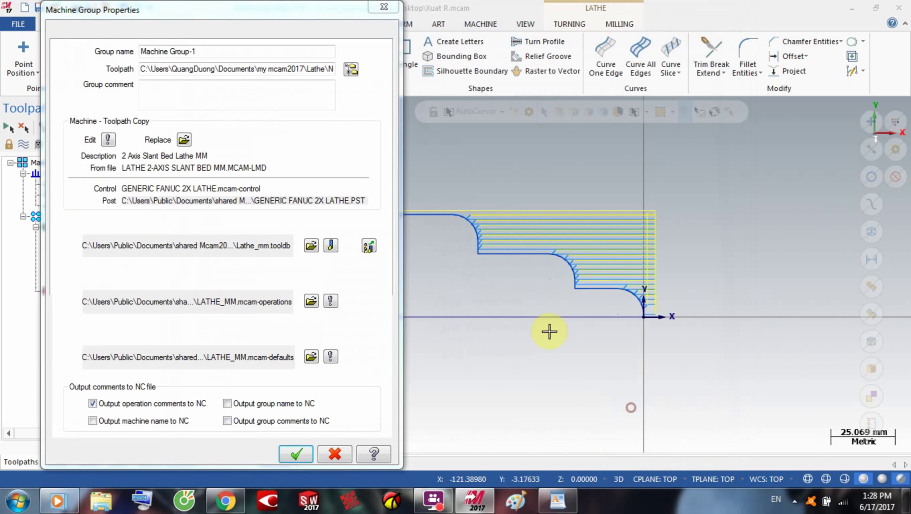
left_click(290, 452)
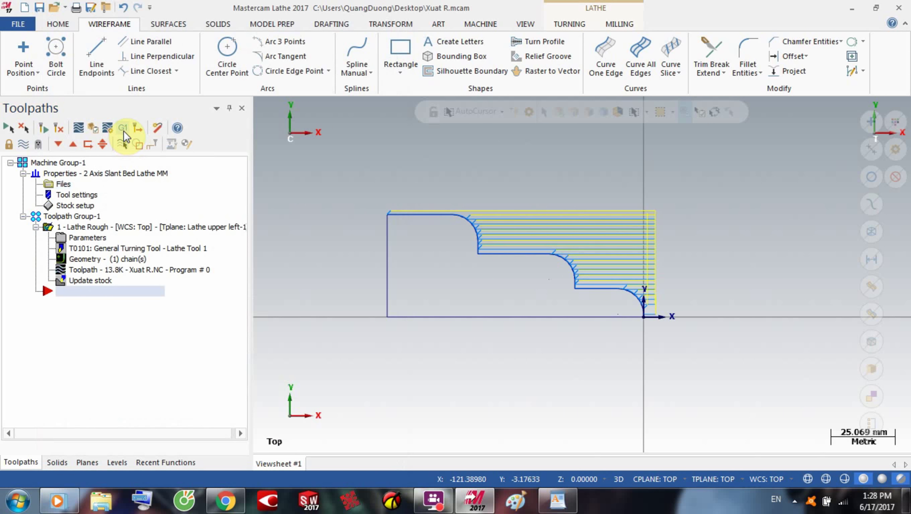
- Post the Lathe Rough operation once more without regenerating it, overwriting Xuat R.NC
left_click(123, 130)
left_click(94, 391)
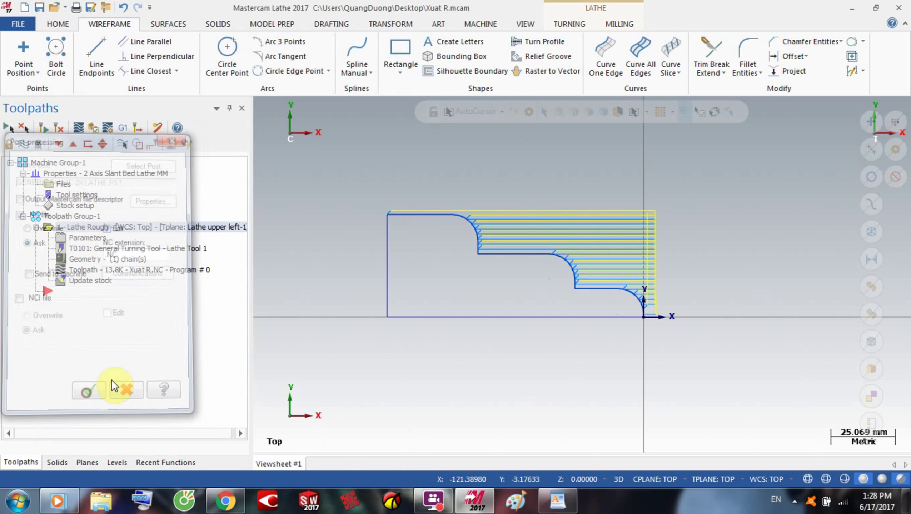
left_click(642, 436)
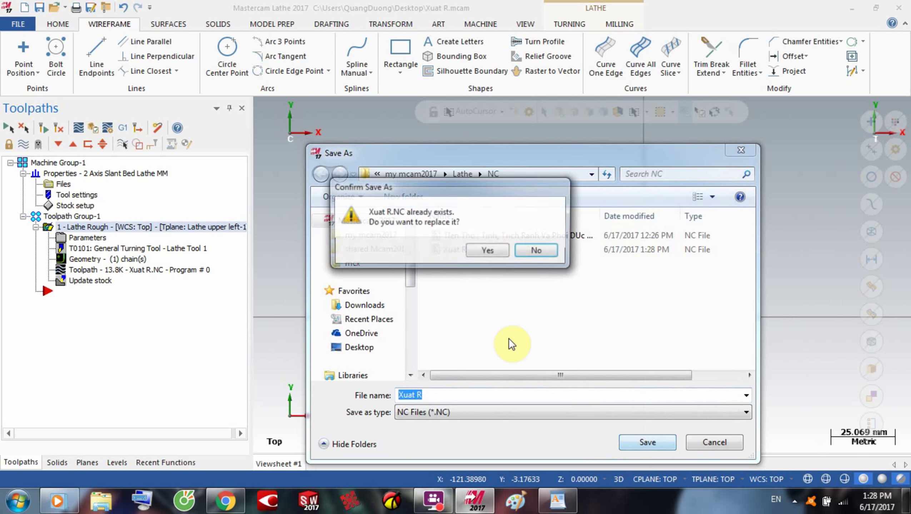
left_click(485, 250)
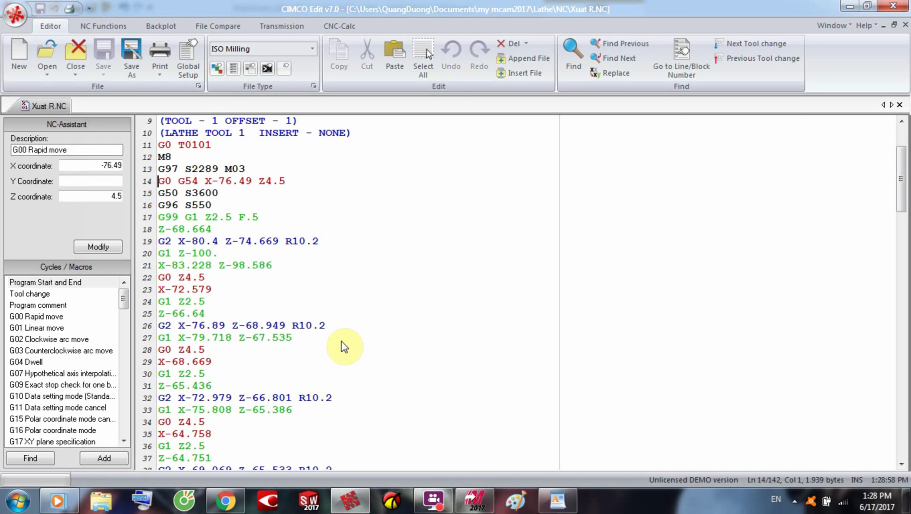
- Backplot the newly posted Xuat R.NC program to check the toolpath orientation and arc code, then close the NC editor
left_click(143, 38)
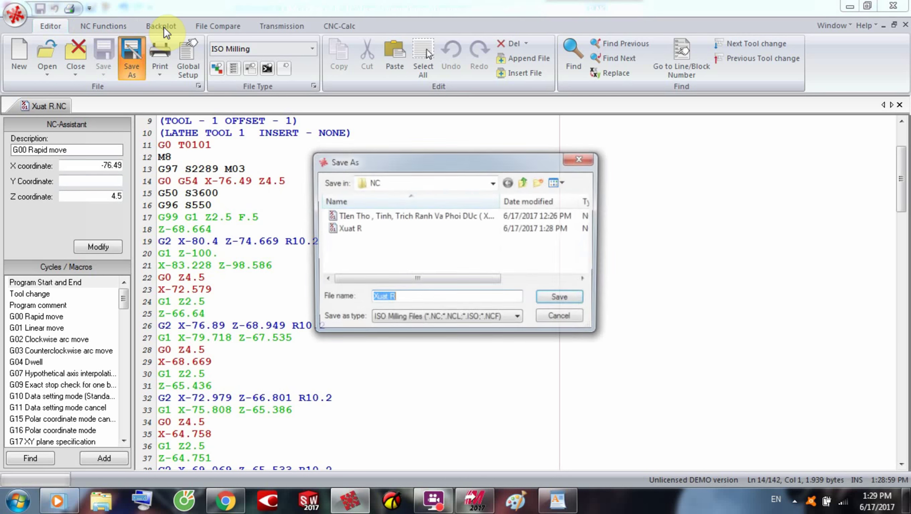
left_click(545, 319)
left_click(161, 26)
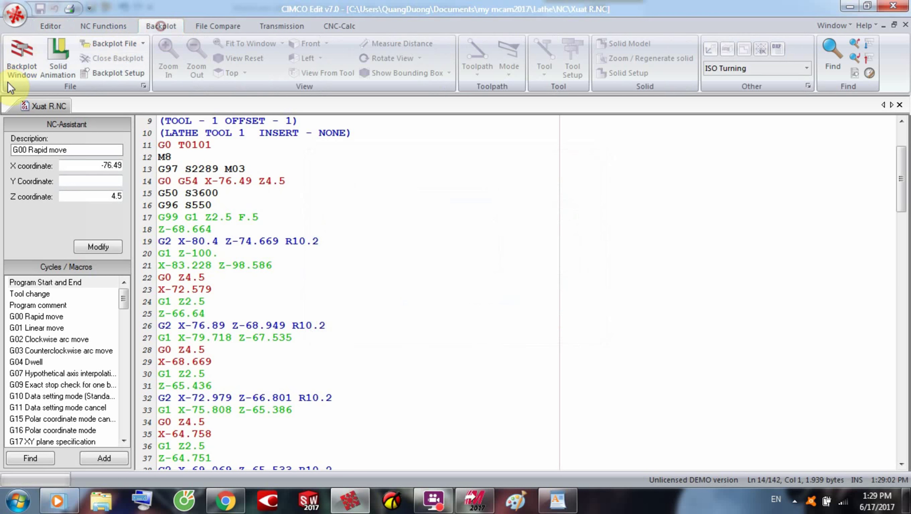
left_click(28, 80)
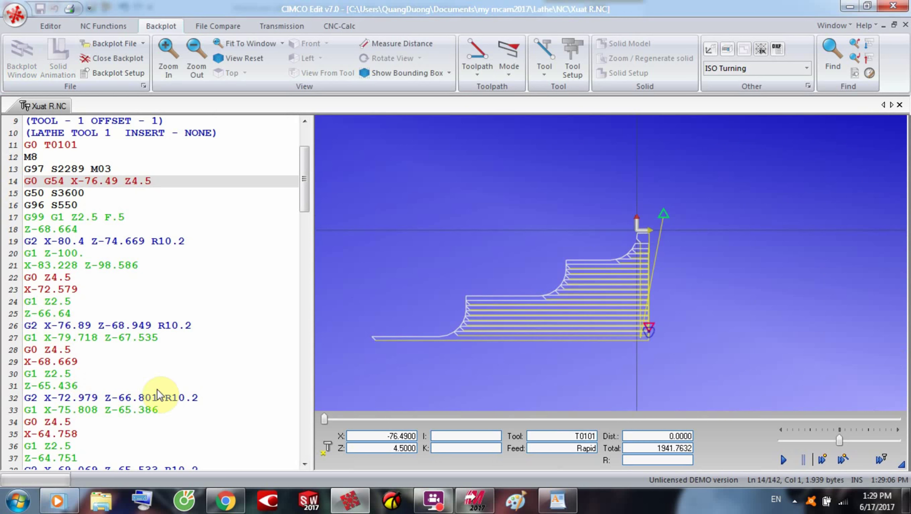
left_click(906, 5)
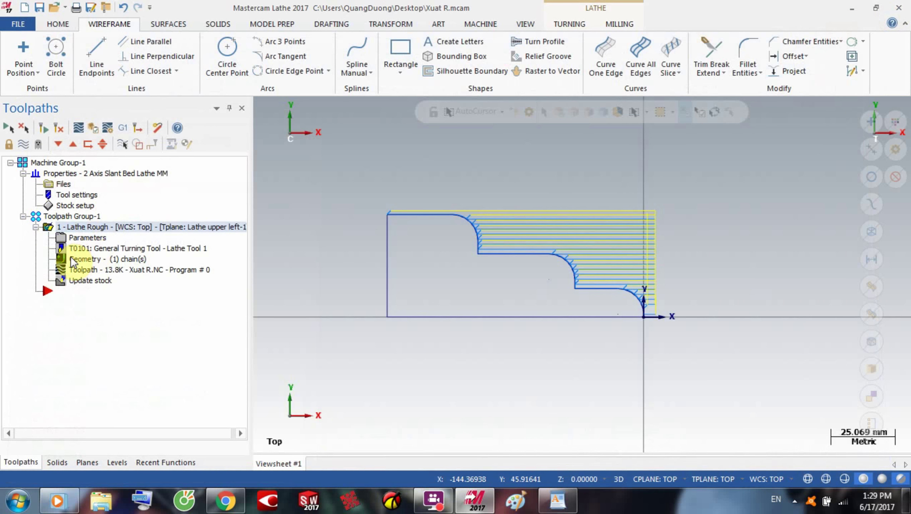
- Replace the machine group's definition with a fresh copy of LATHE 2-AXIS SLANT BED MM and accept the group properties
left_click(63, 185)
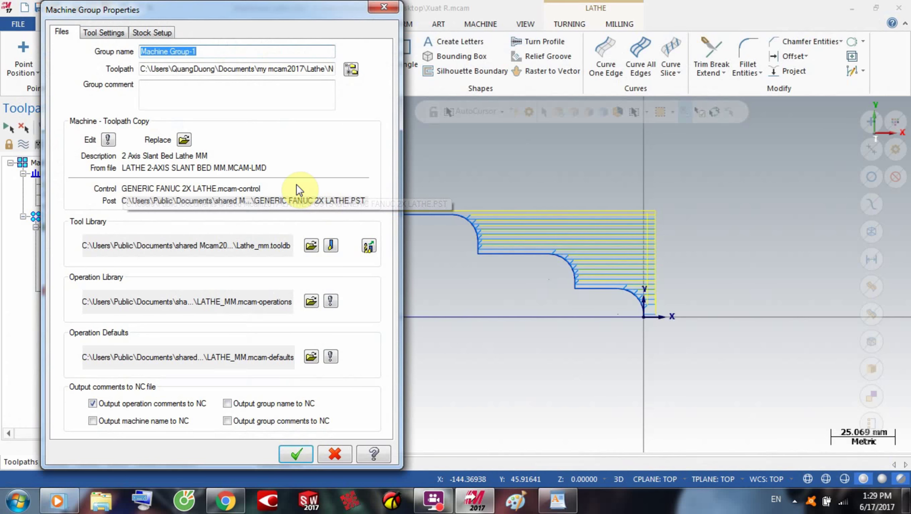
left_click(181, 140)
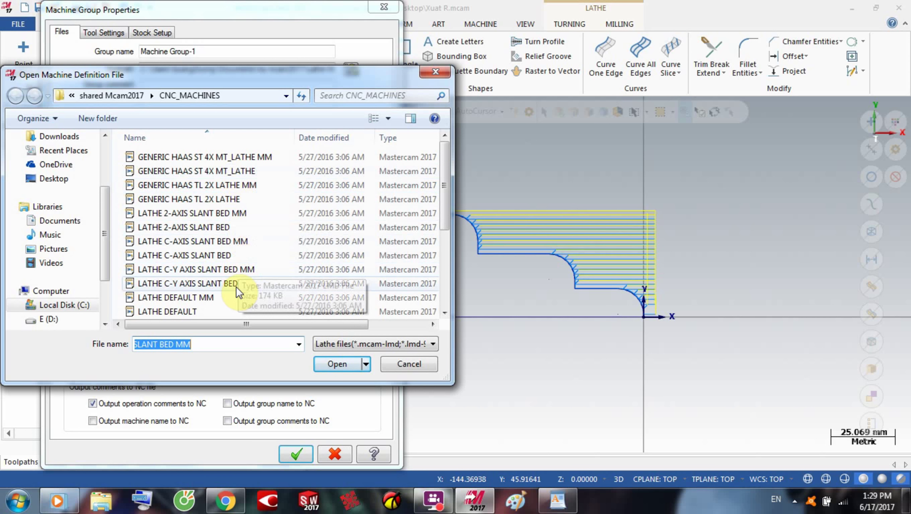
double_click(224, 214)
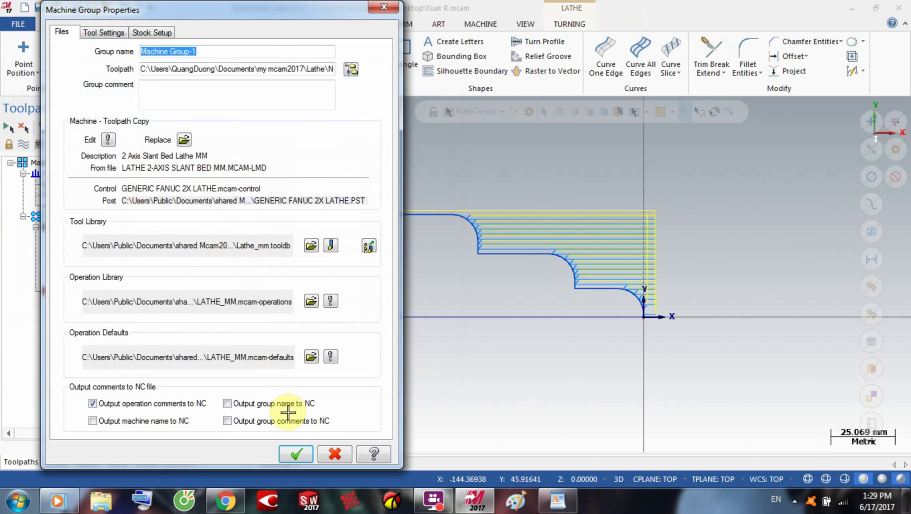
left_click(298, 455)
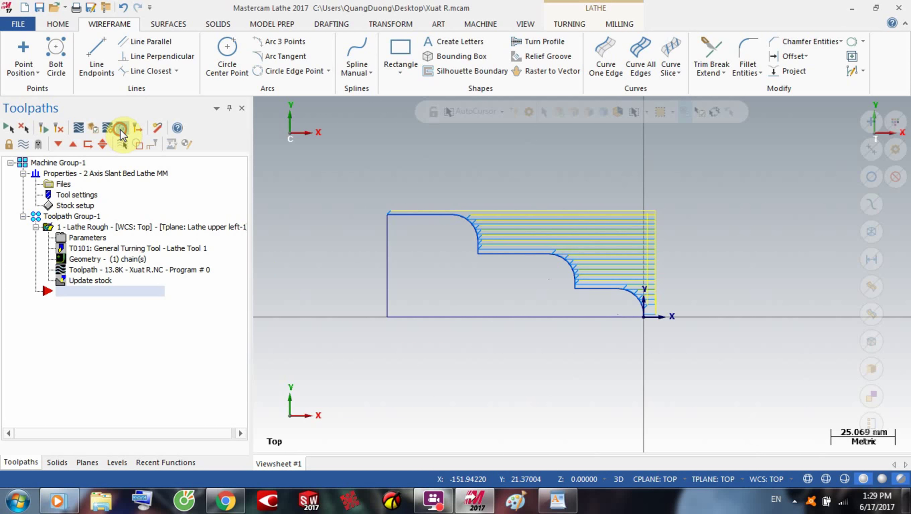
- Post the Lathe Rough operation using the reloaded 2-axis slant bed definition, overwriting Xuat R.NC
left_click(121, 129)
left_click(90, 393)
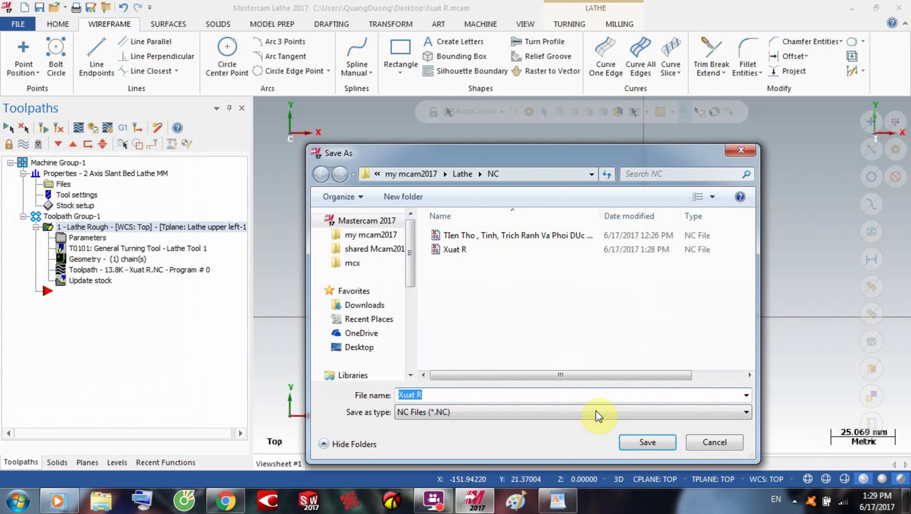
left_click(641, 443)
left_click(489, 252)
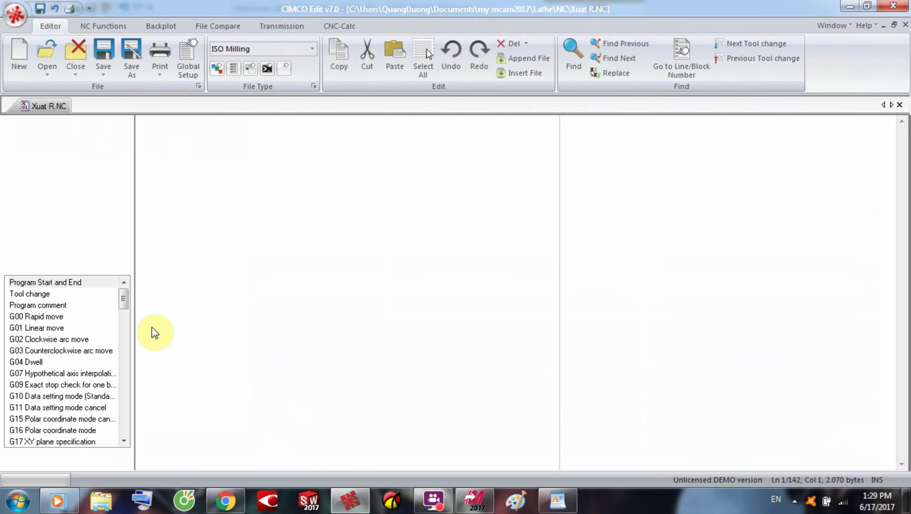
- Backplot the program posted with the slant bed definition to check its orientation, then close the NC editor
left_click(150, 25)
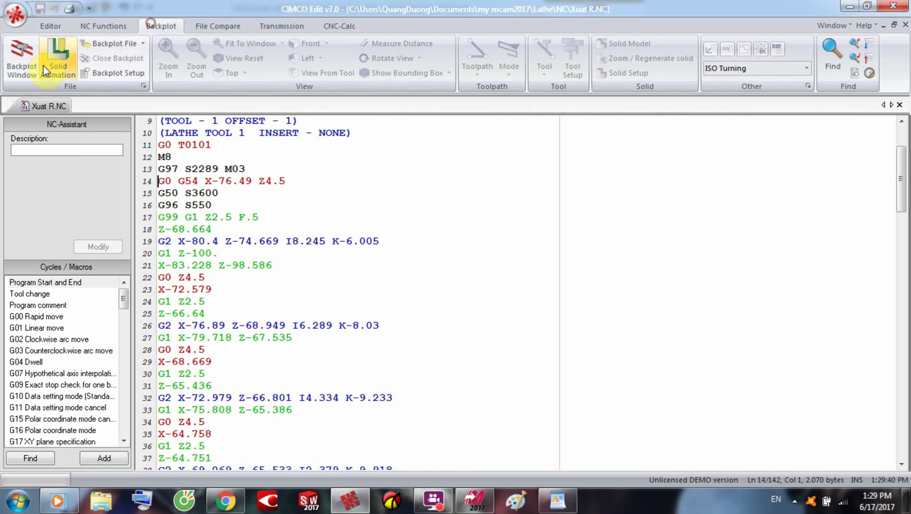
left_click(22, 68)
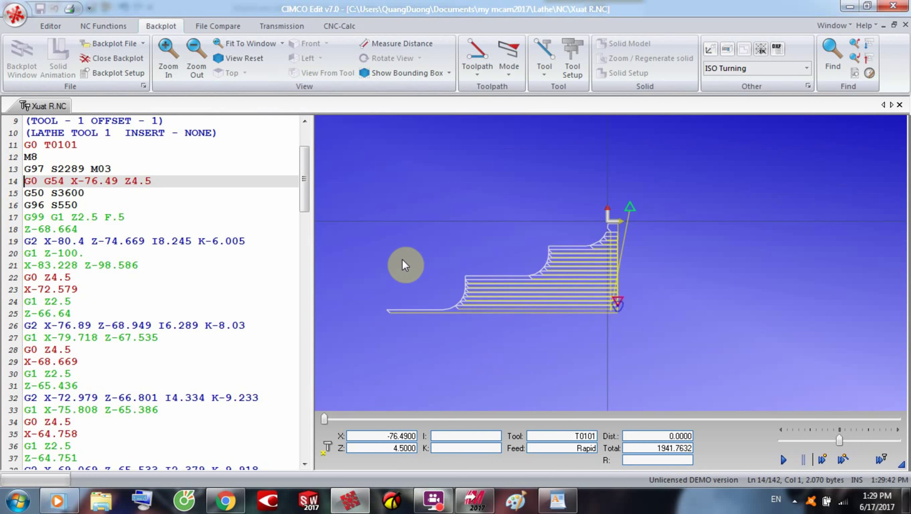
left_click(893, 7)
- Look over the Lathe Rough operation's rough parameters and close them without making changes
left_click(74, 239)
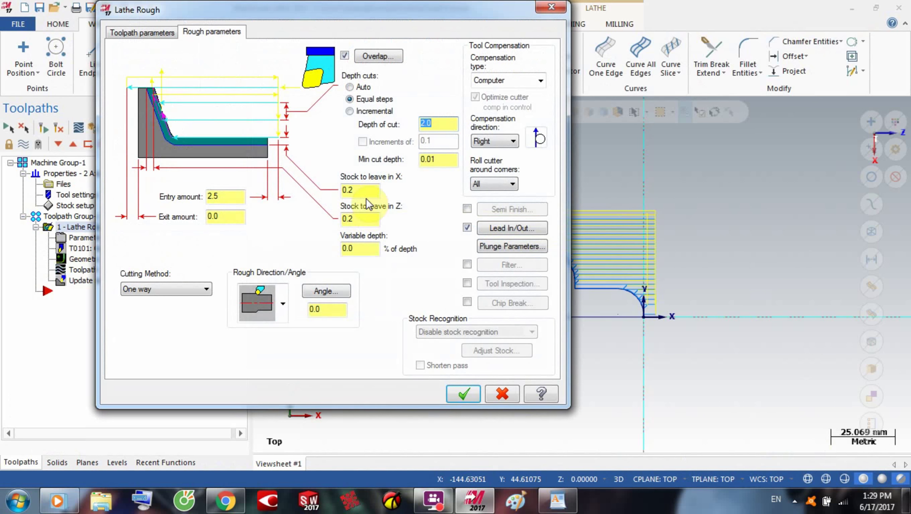
left_click(443, 126)
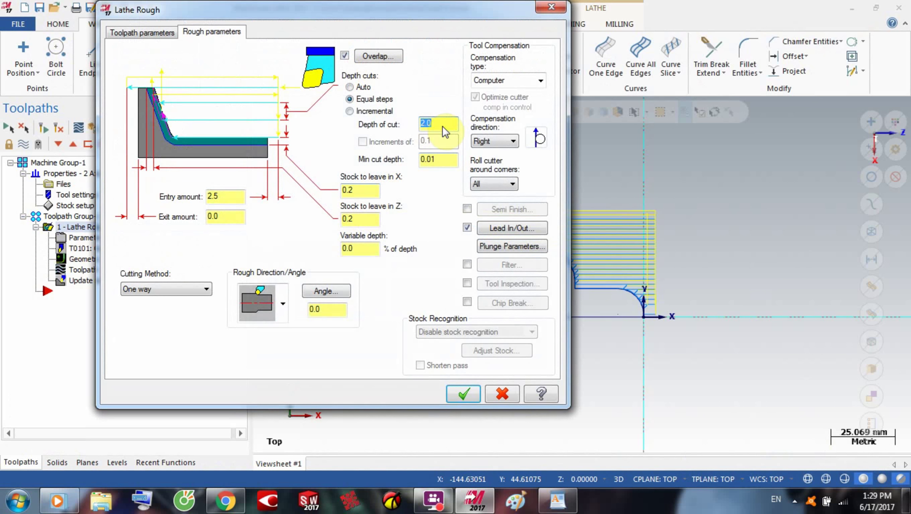
left_click(549, 10)
right_click(55, 190)
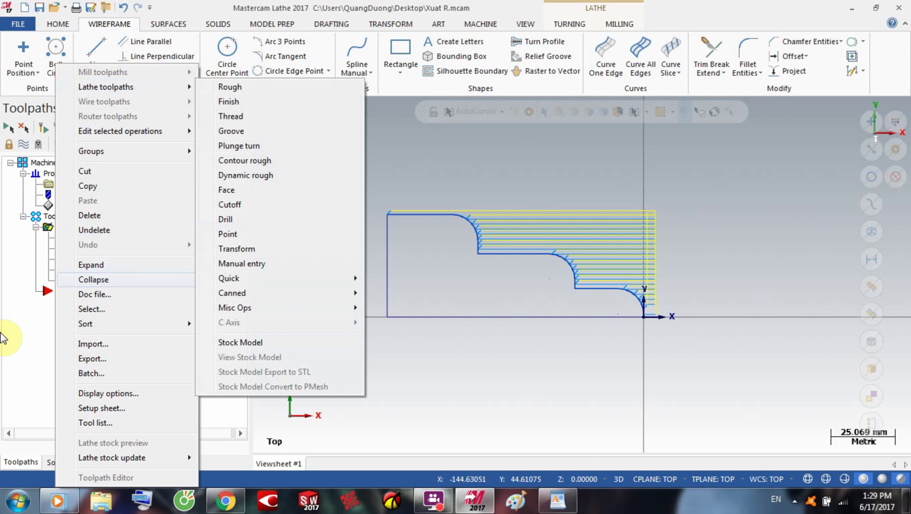
left_click(59, 260)
- Replace the machine group's definition with LATHE DEFAULT, agree to updating the operations, and accept the group properties
left_click(48, 175)
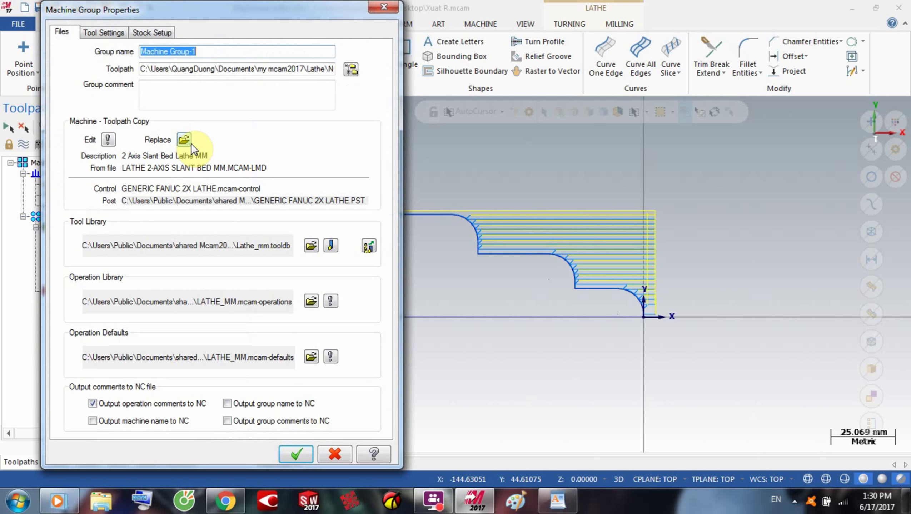
left_click(191, 143)
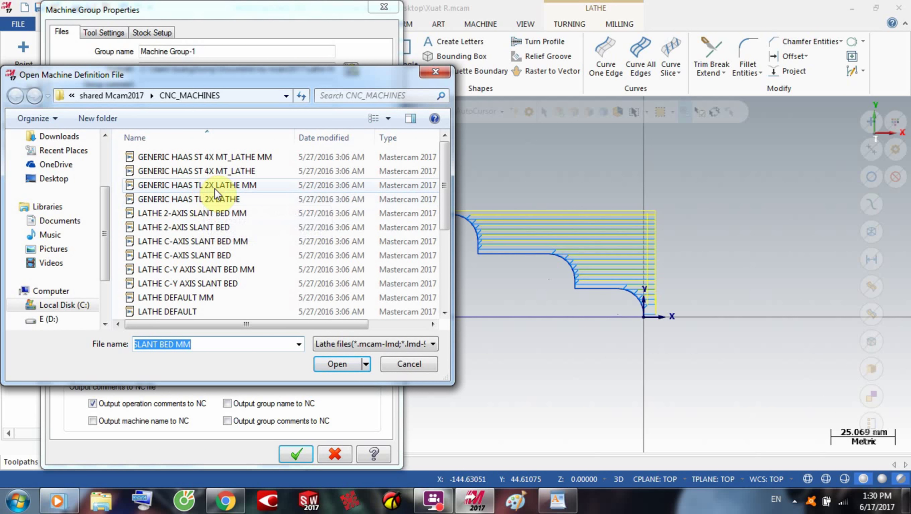
left_click(223, 213)
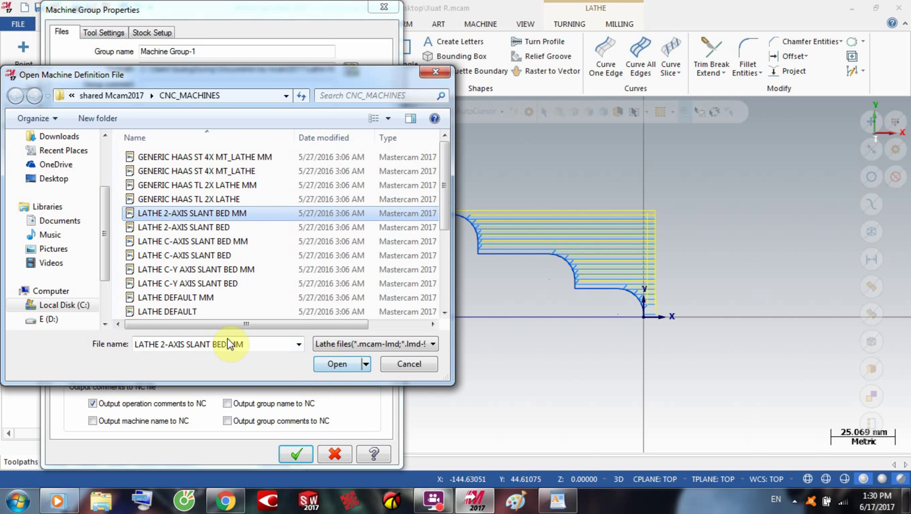
left_click(186, 310)
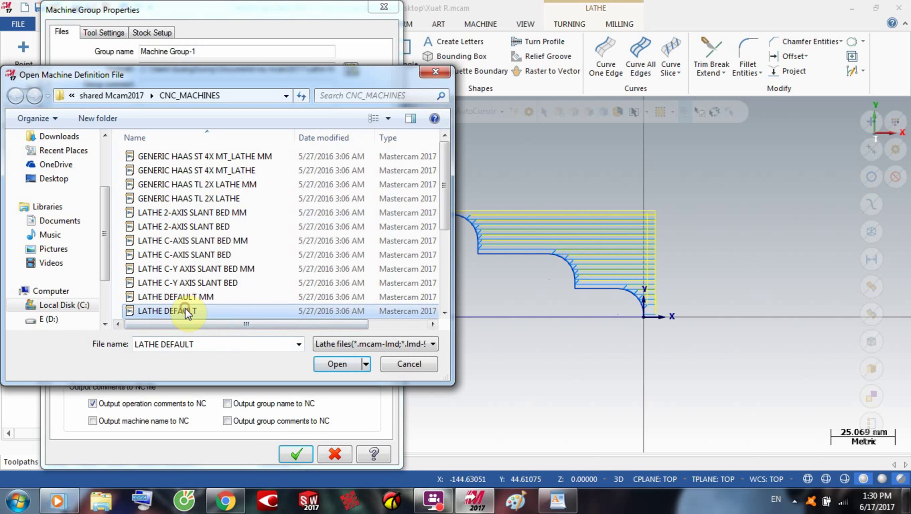
left_click(337, 364)
left_click(295, 453)
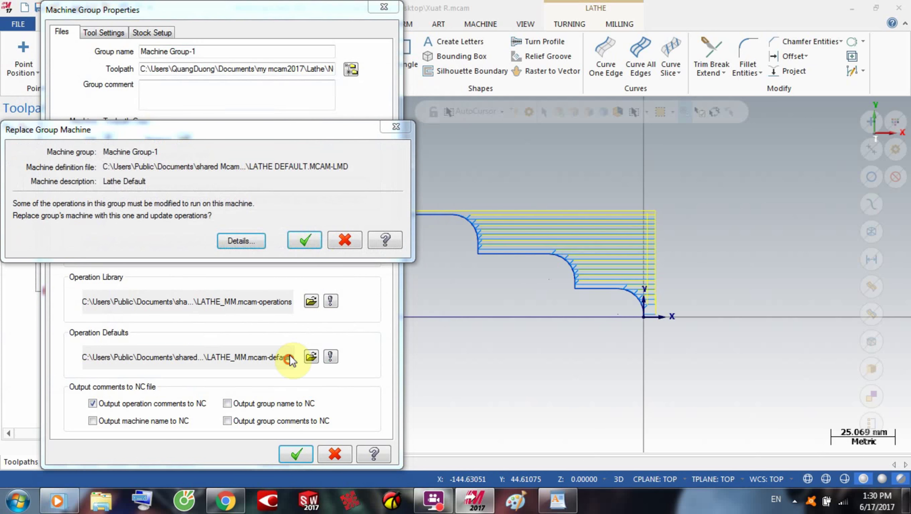
left_click(304, 241)
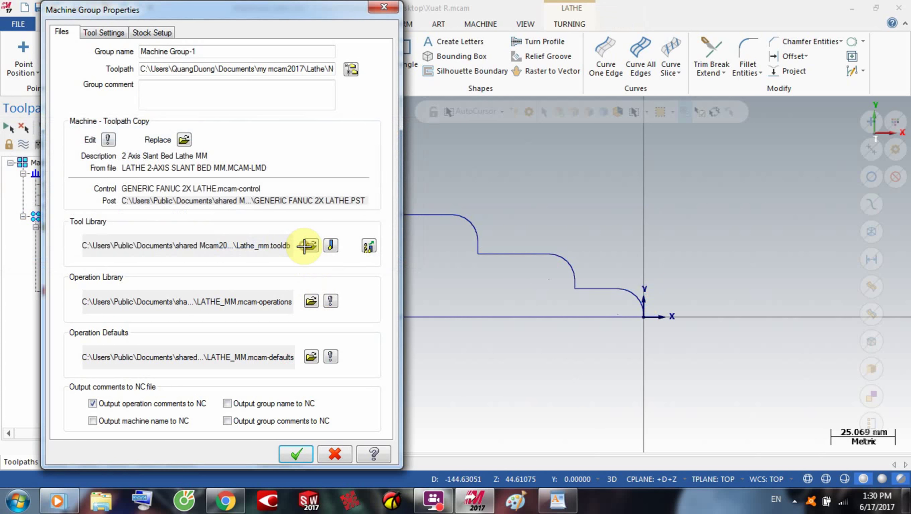
left_click(293, 454)
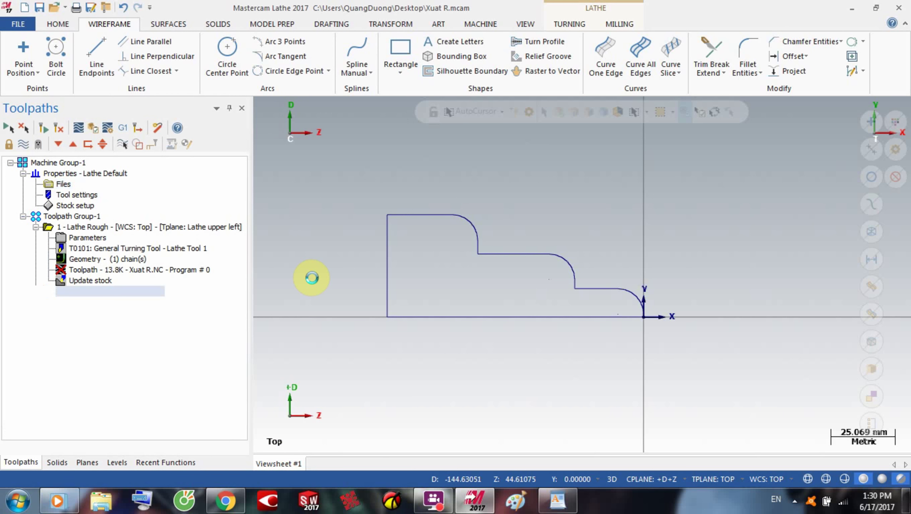
- Regenerate the dirty Lathe Rough operation for the new machine definition and select it
left_click(78, 129)
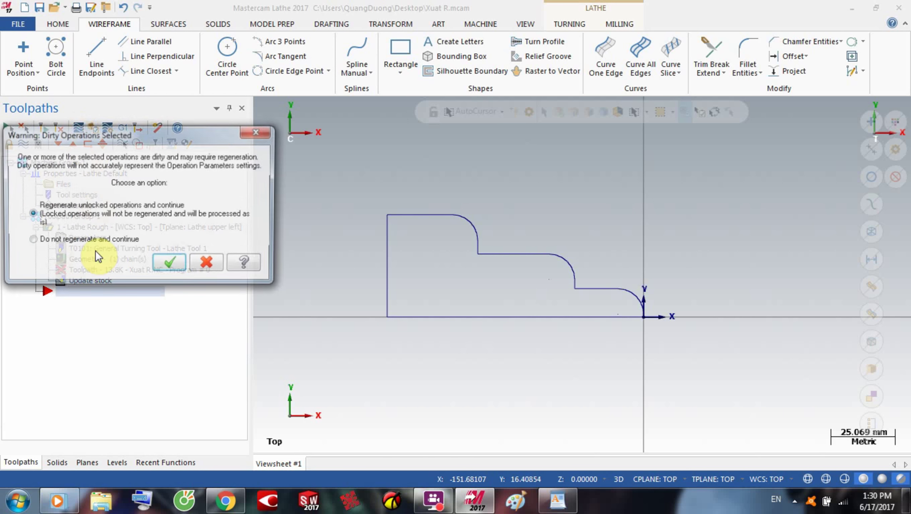
left_click(166, 261)
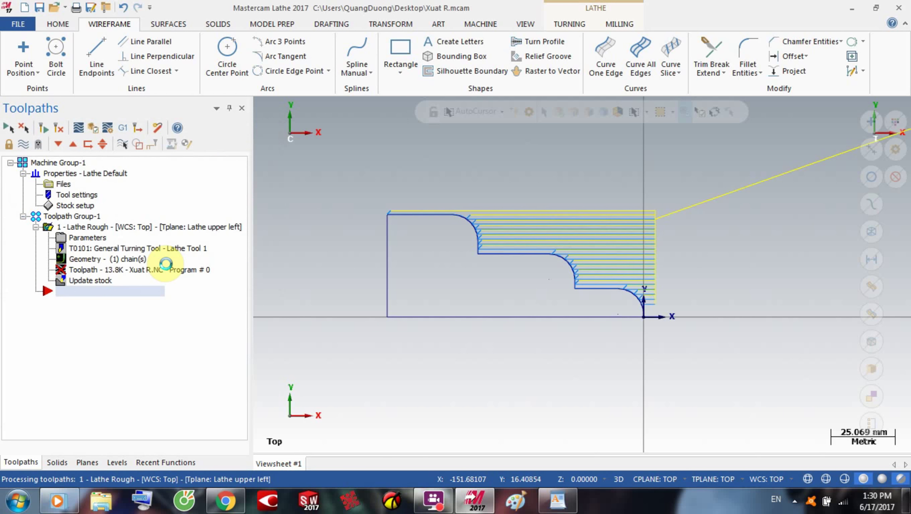
left_click(117, 240)
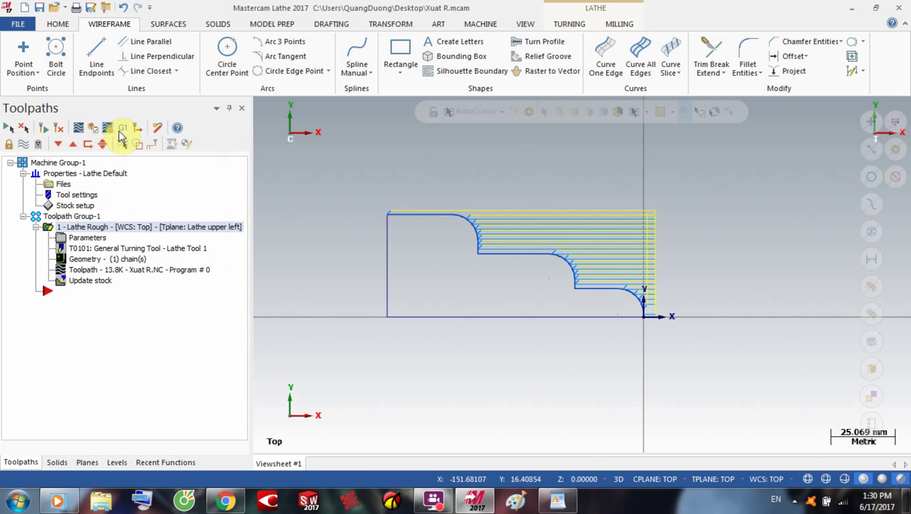
- Post the regenerated Lathe Rough operation with the Lathe Default machine, replacing the existing Xuat R.NC file
left_click(122, 129)
left_click(88, 391)
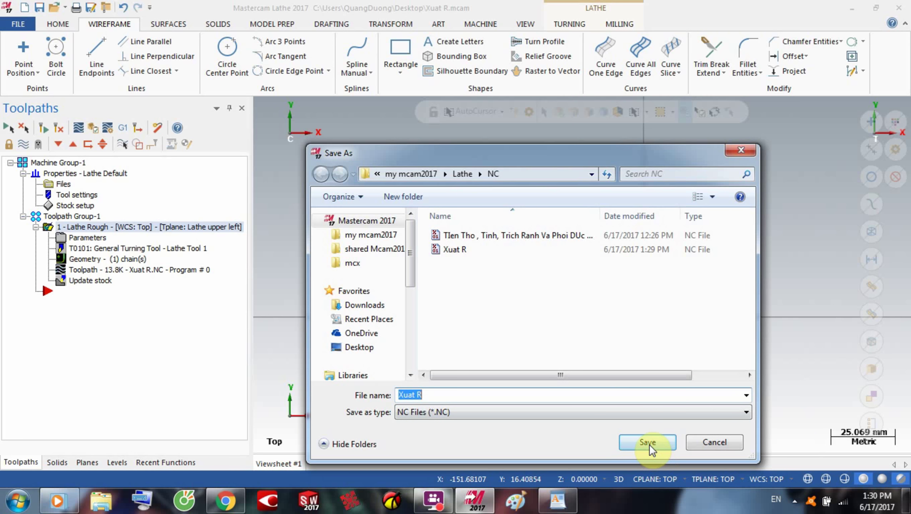
left_click(648, 443)
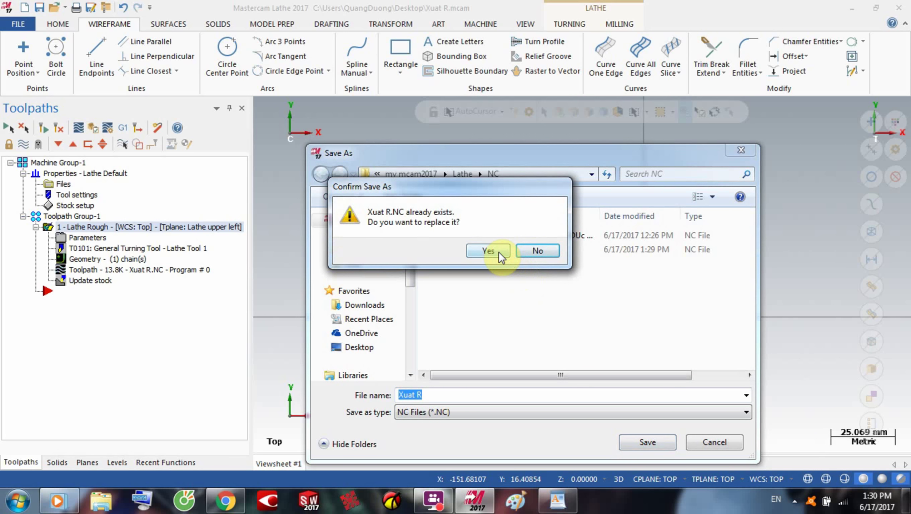
left_click(493, 250)
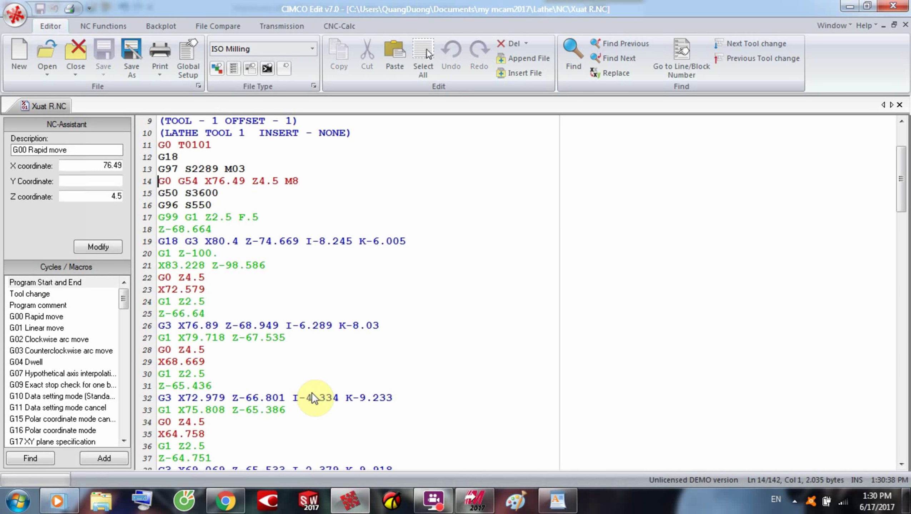
- Read through the arc moves in the Lathe Default version of Xuat R.NC and backplot it to check the toolpath orientation
left_click(348, 290)
scroll(336, 338, "down", 5)
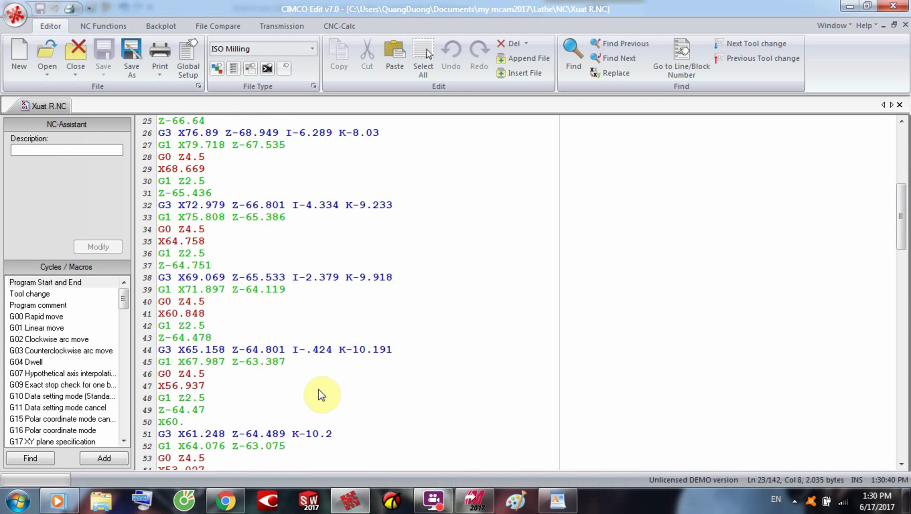
scroll(317, 383, "down", 6)
scroll(315, 385, "up", 8)
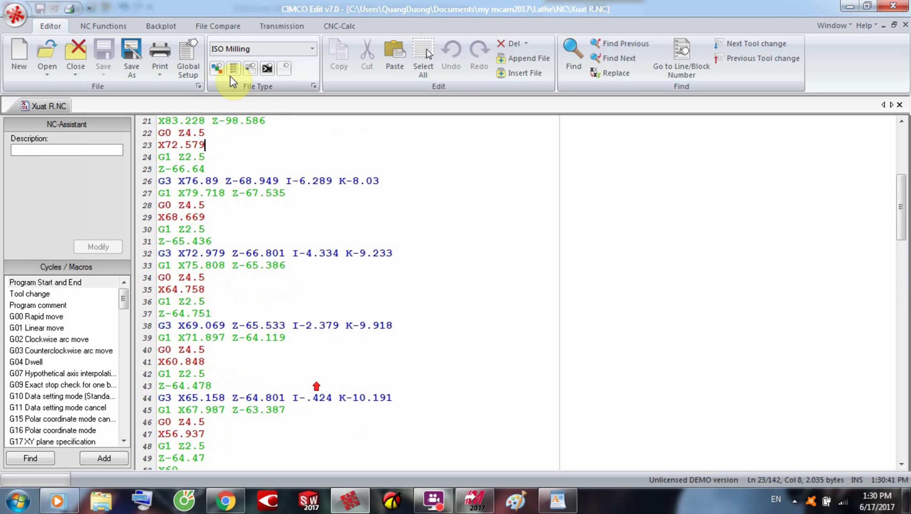
left_click(160, 28)
left_click(21, 70)
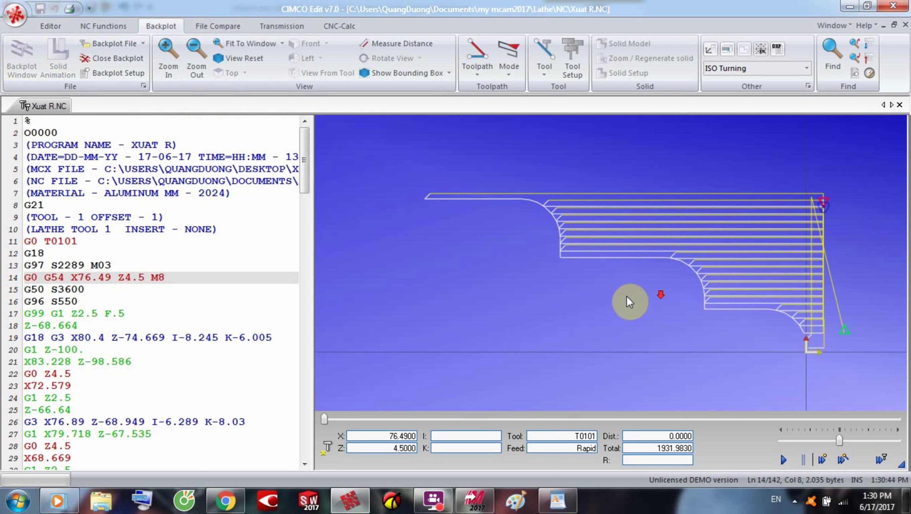
scroll(629, 302, "down", 2)
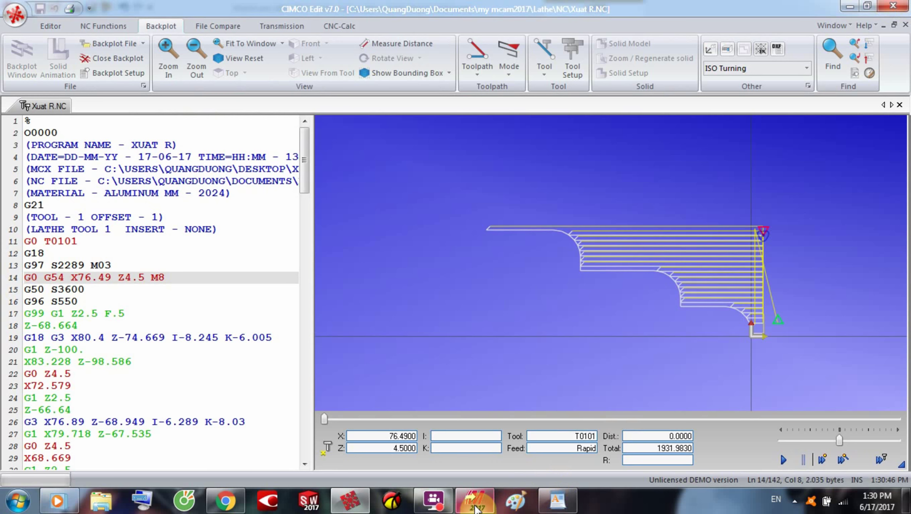
left_click(436, 506)
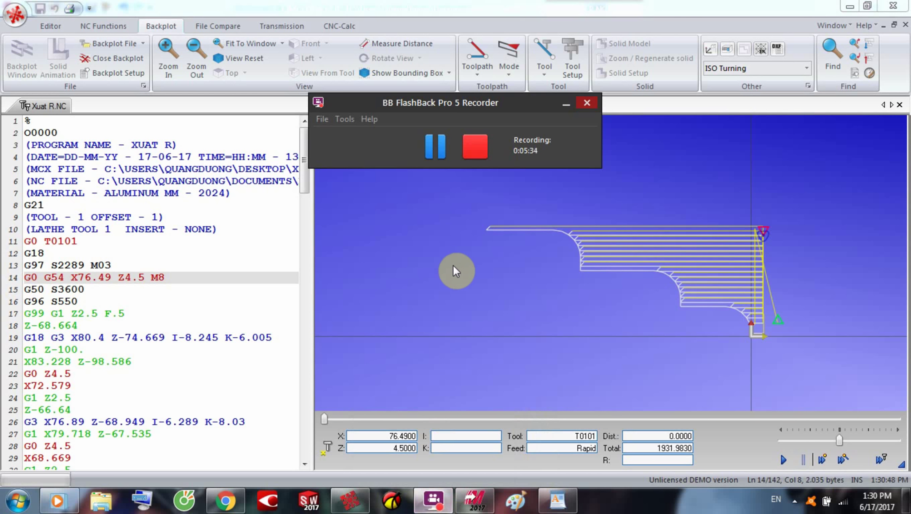